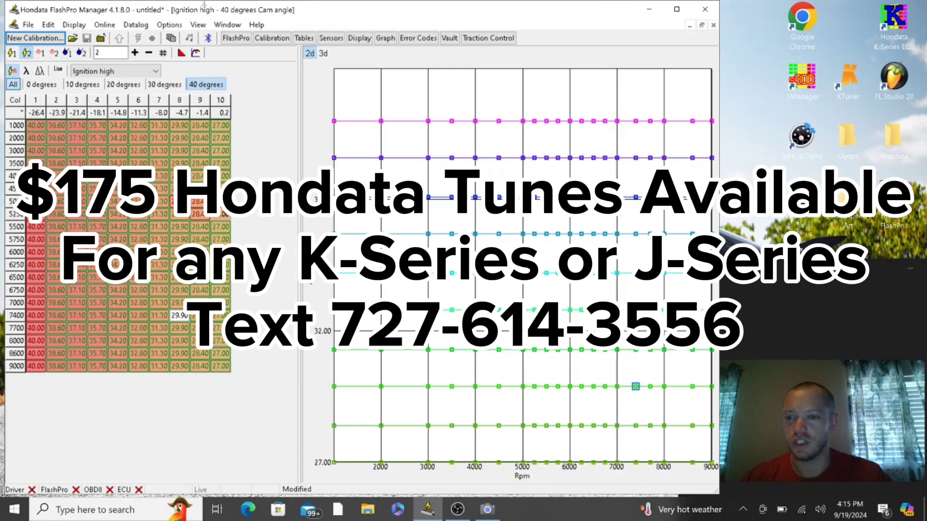
Leave the Ignition high selection and load the Ignition low table at 40 degrees cam angle
{"action": "left_click_drag", "start_coordinate": [220, 353], "coordinate": [93, 124]}
{"action": "left_click", "coordinate": [12, 53]}
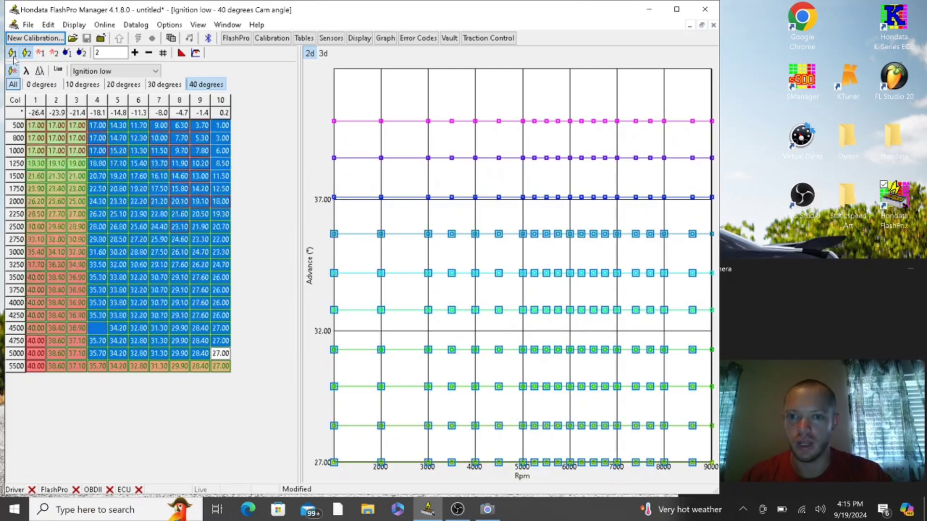
{"action": "left_click", "coordinate": [138, 239]}
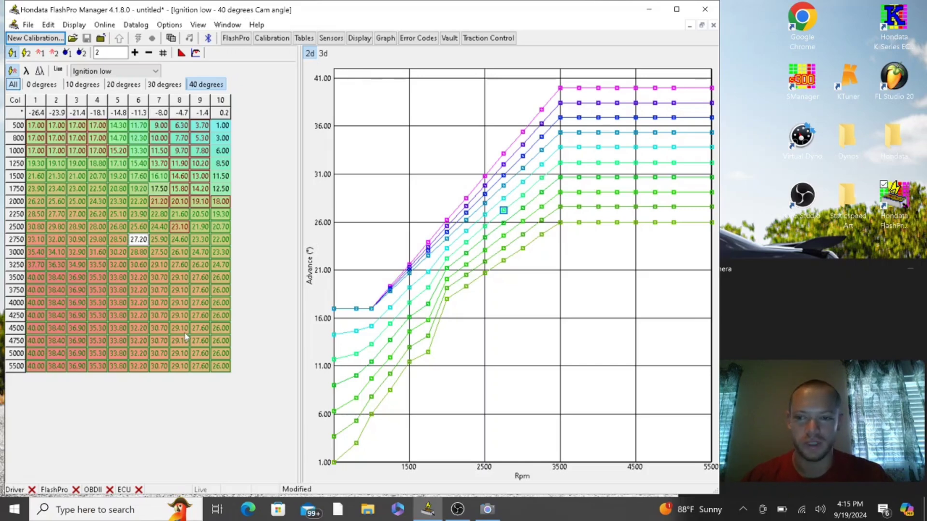
Load the Knock ignition limit low table and select its 2000–5500 rpm cells
{"action": "left_click", "coordinate": [110, 73]}
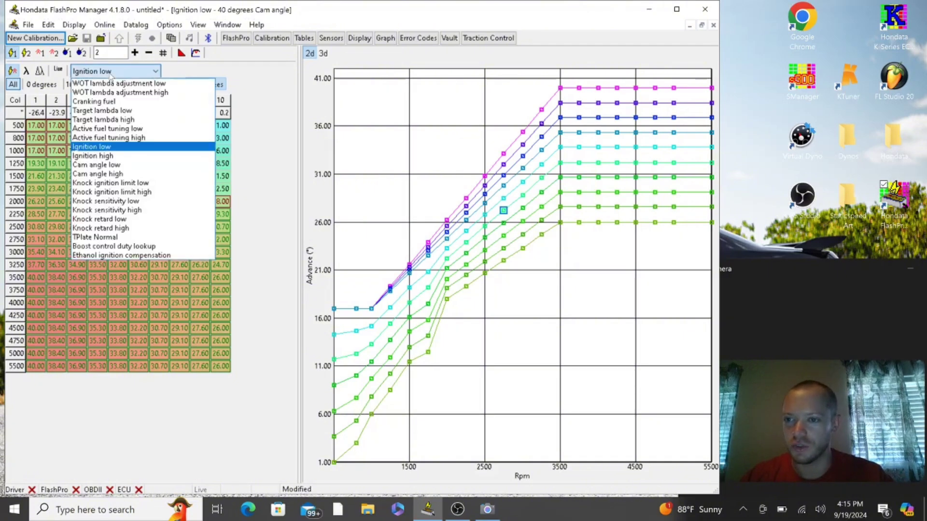
{"action": "left_click", "coordinate": [123, 187]}
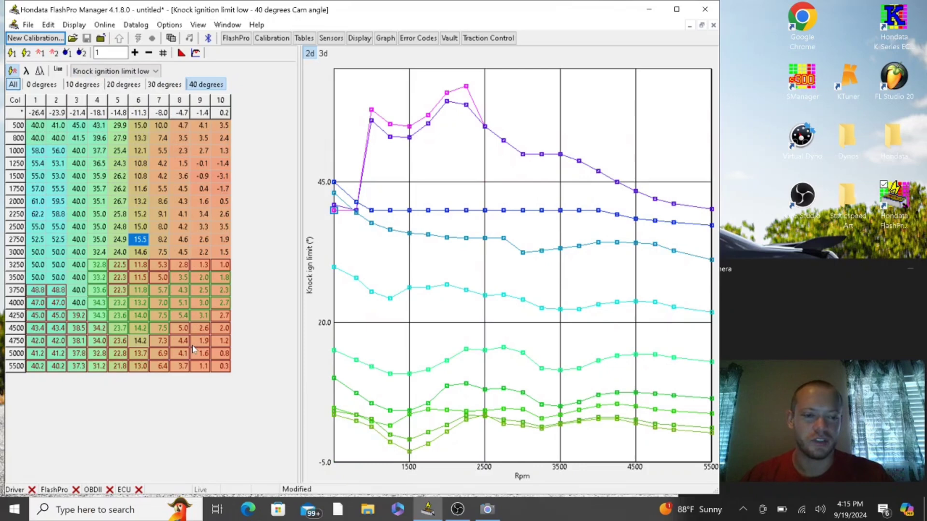
{"action": "left_click_drag", "start_coordinate": [222, 366], "coordinate": [76, 125]}
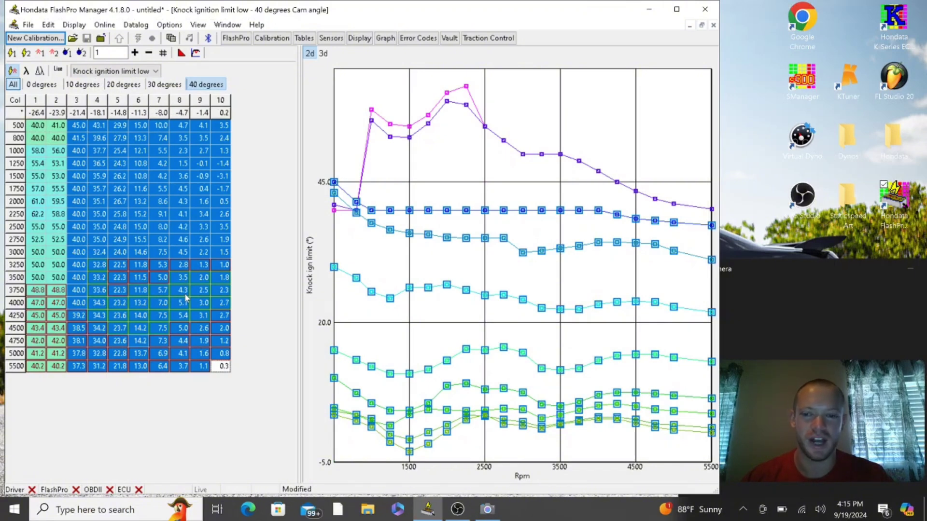
Inspect columns 6–10 of the Knock retard low table
{"action": "left_click", "coordinate": [137, 71]}
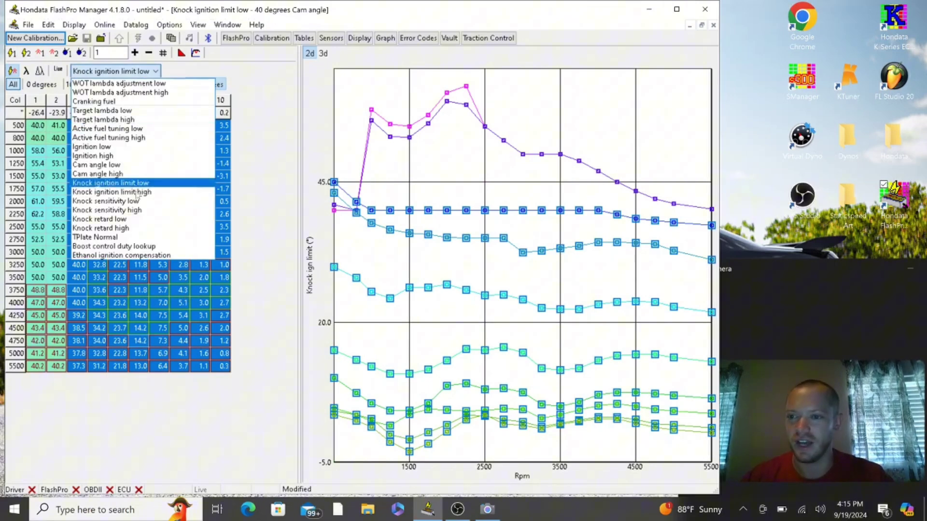
{"action": "left_click", "coordinate": [134, 219]}
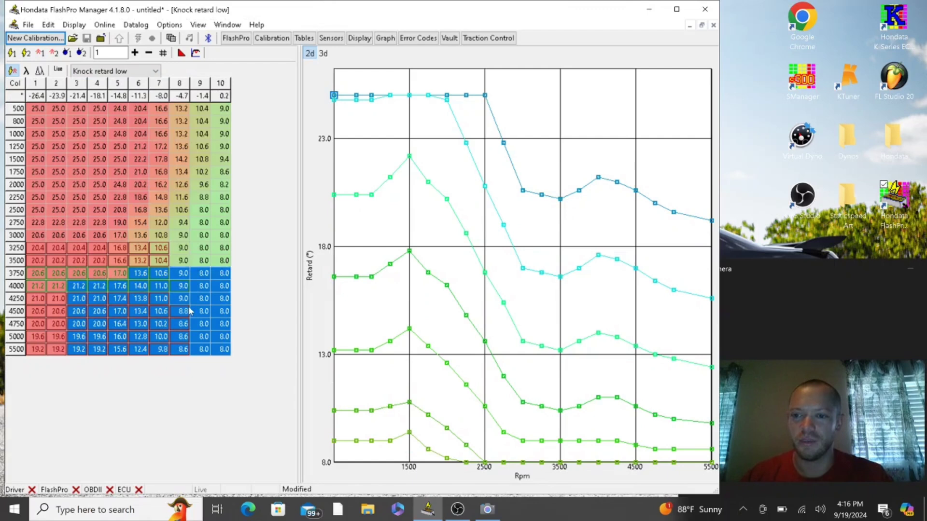
{"action": "left_click_drag", "start_coordinate": [224, 350], "coordinate": [148, 106]}
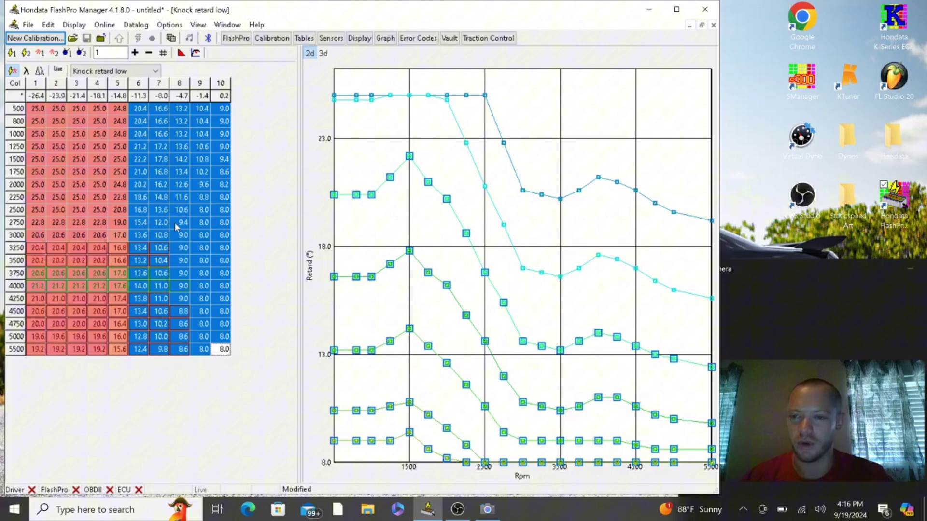
{"action": "left_click", "coordinate": [155, 71]}
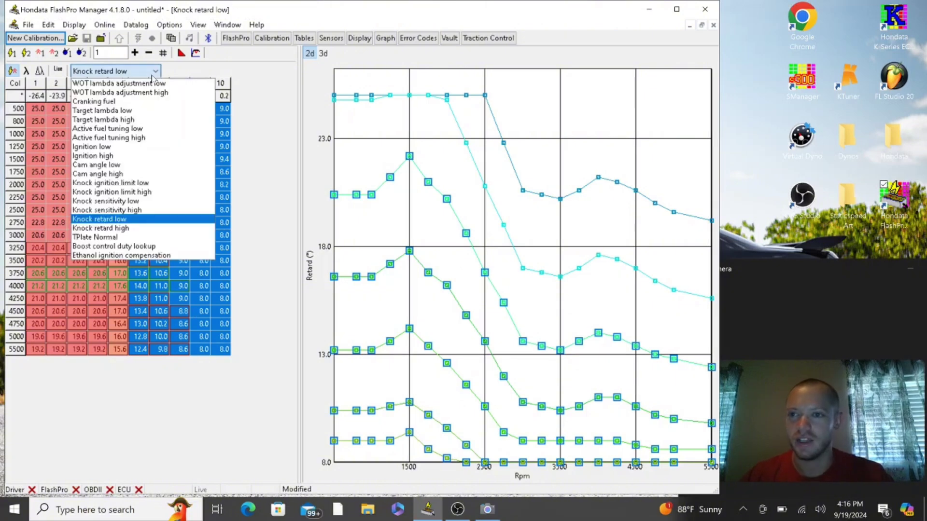
Return to Knock ignition limit low and set every selected cell to 60.0
{"action": "left_click", "coordinate": [145, 183]}
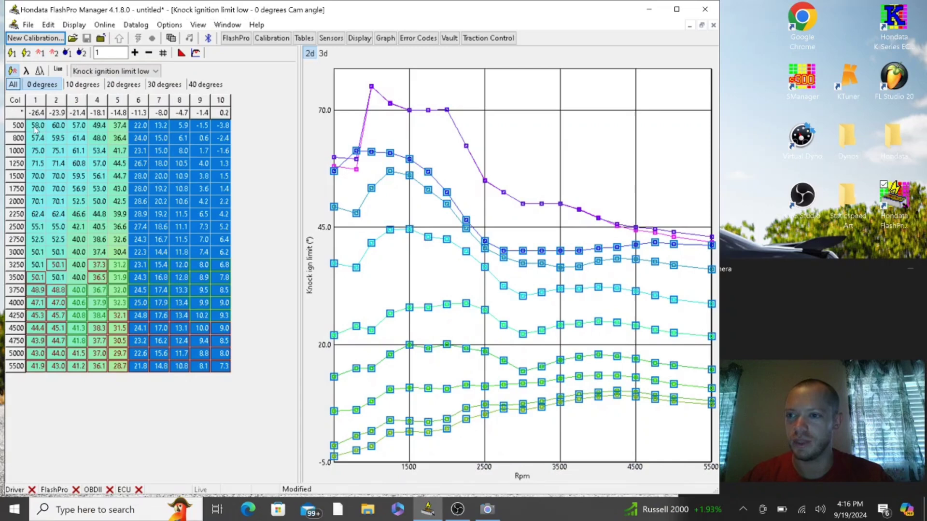
{"action": "left_click_drag", "start_coordinate": [35, 125], "coordinate": [227, 367]}
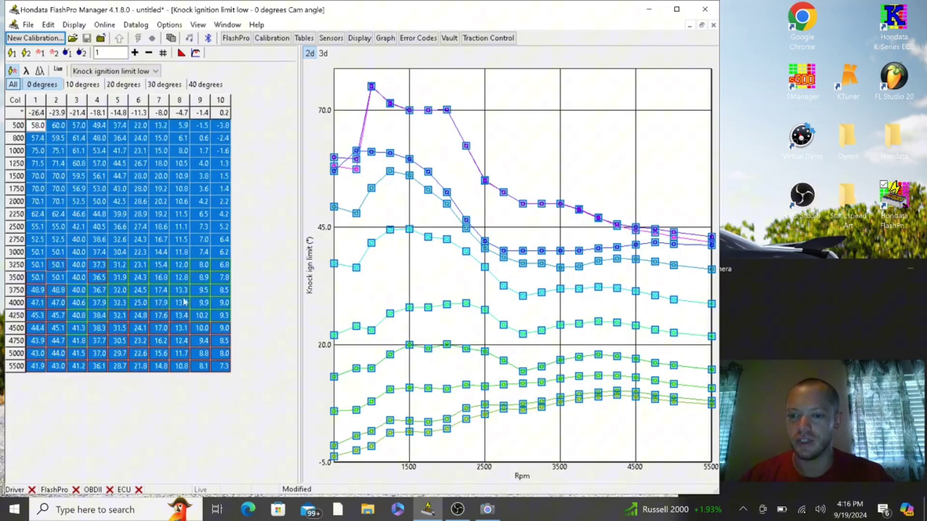
{"action": "right_click", "coordinate": [185, 295]}
{"action": "left_click", "coordinate": [198, 262]}
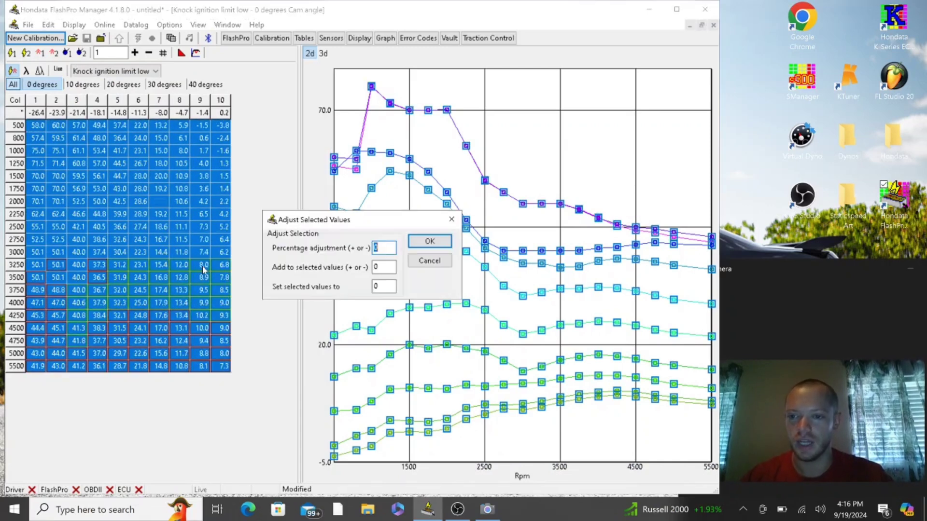
{"action": "left_click", "coordinate": [384, 286]}
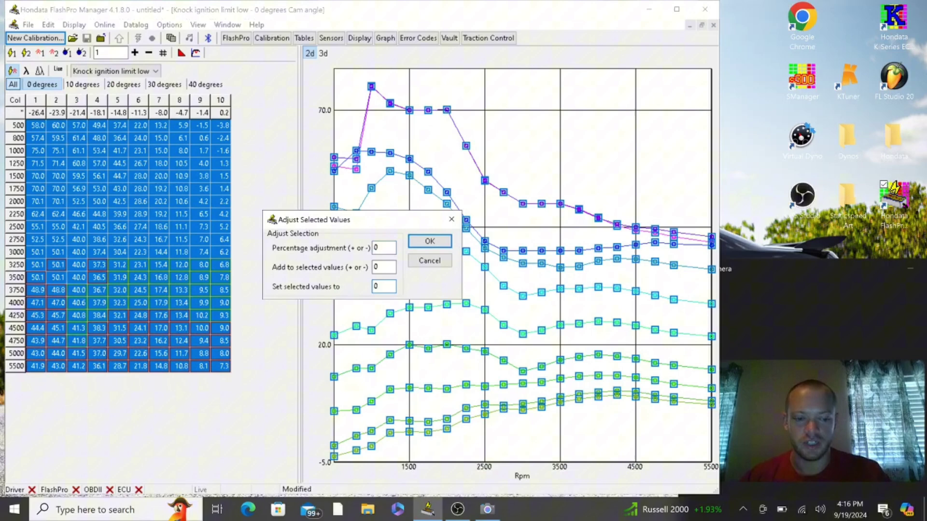
{"action": "type", "text": "60"}
{"action": "key", "text": "Return"}
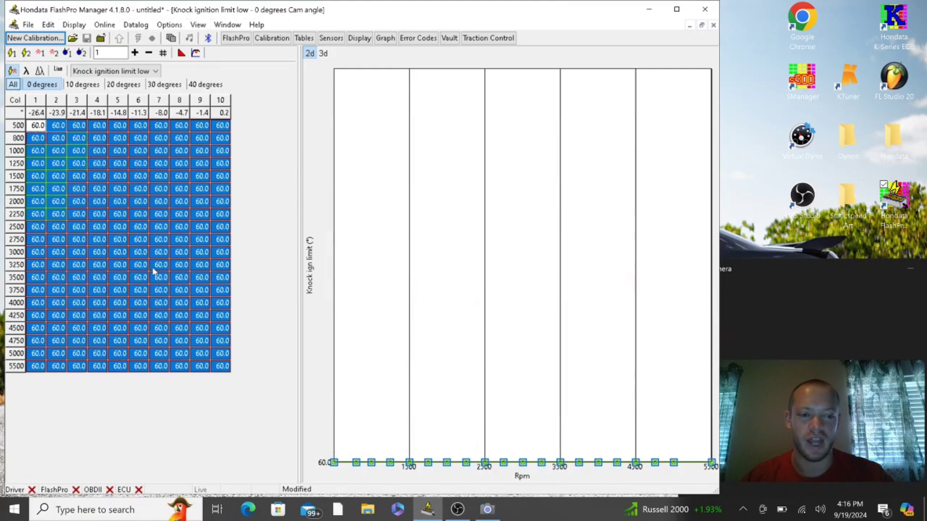
Flip through Ignition low and high, then reselect the whole Knock ignition limit low table
{"action": "left_click", "coordinate": [12, 52]}
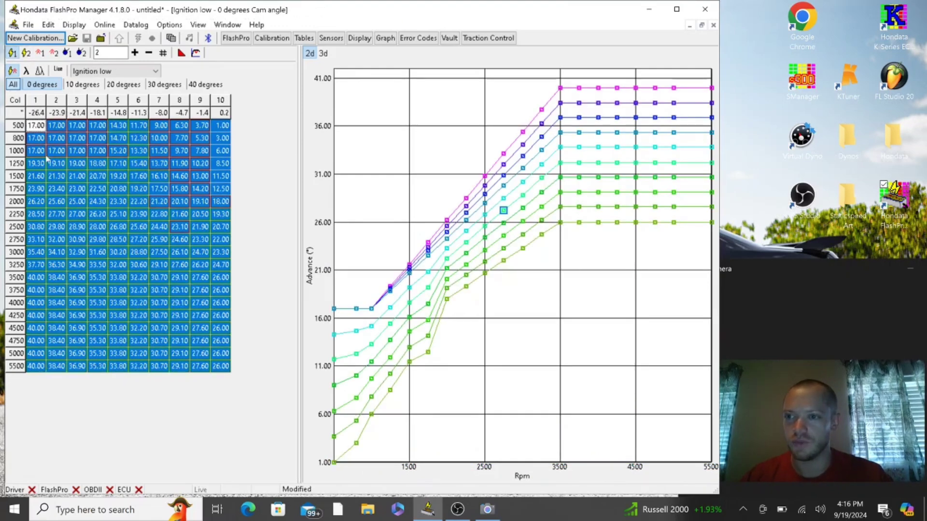
{"action": "left_click", "coordinate": [26, 52]}
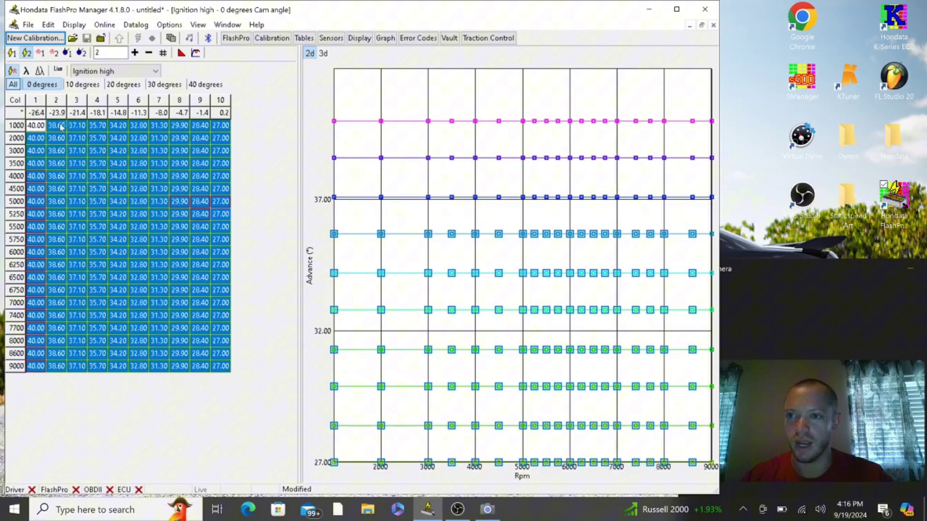
{"action": "left_click", "coordinate": [97, 71]}
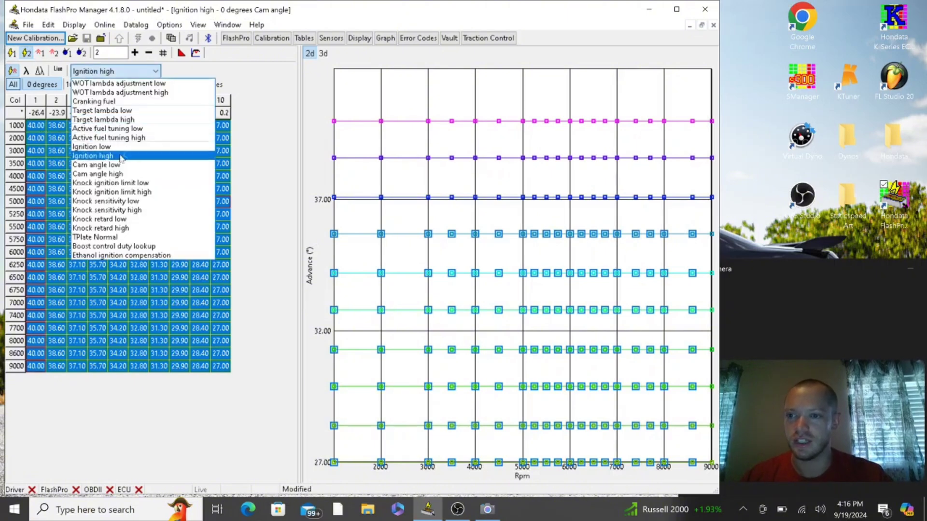
{"action": "left_click", "coordinate": [130, 184]}
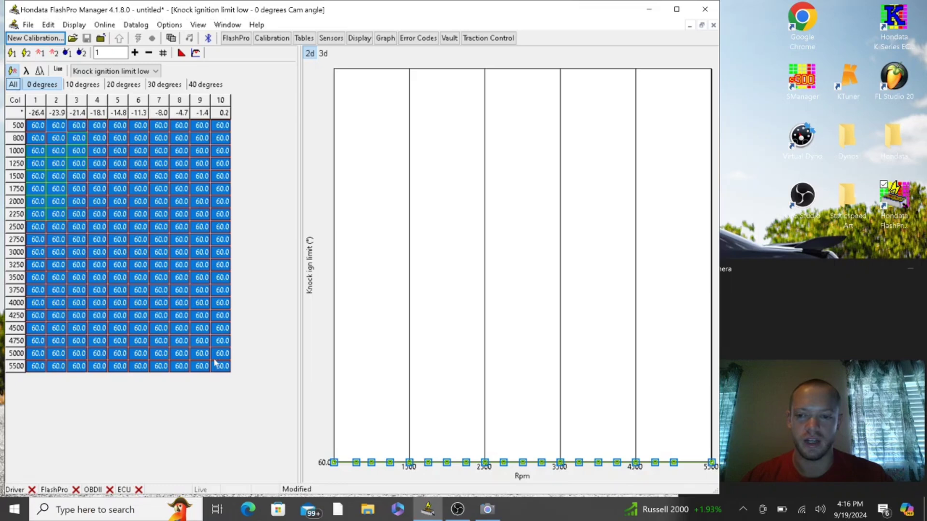
{"action": "left_click_drag", "start_coordinate": [225, 372], "coordinate": [2, 111]}
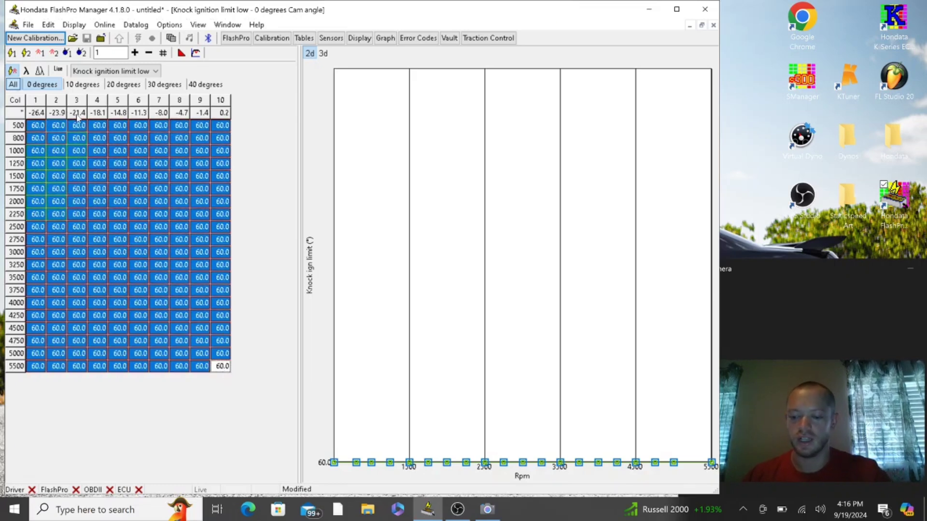
Confirm the 10, 20, 30 and 40 degree cam-angle slices all read 60.0
{"action": "left_click", "coordinate": [90, 81]}
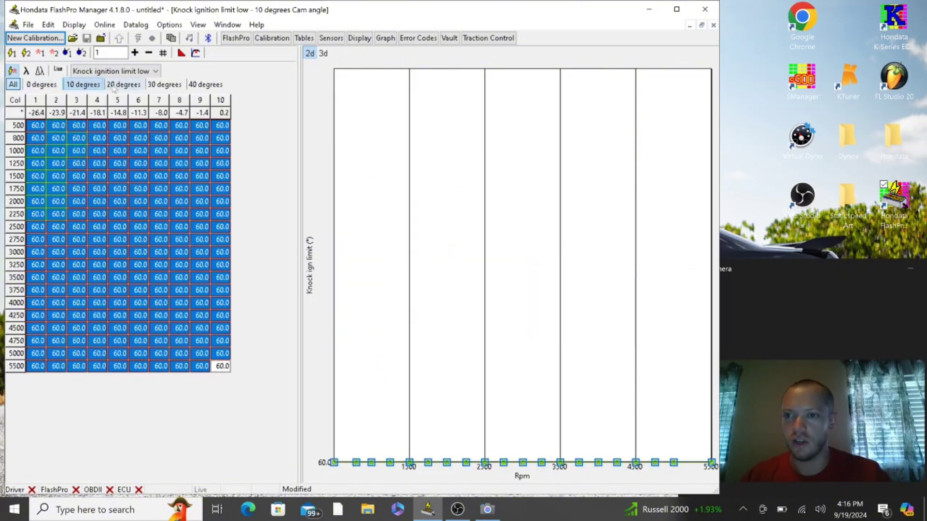
{"action": "left_click", "coordinate": [114, 86]}
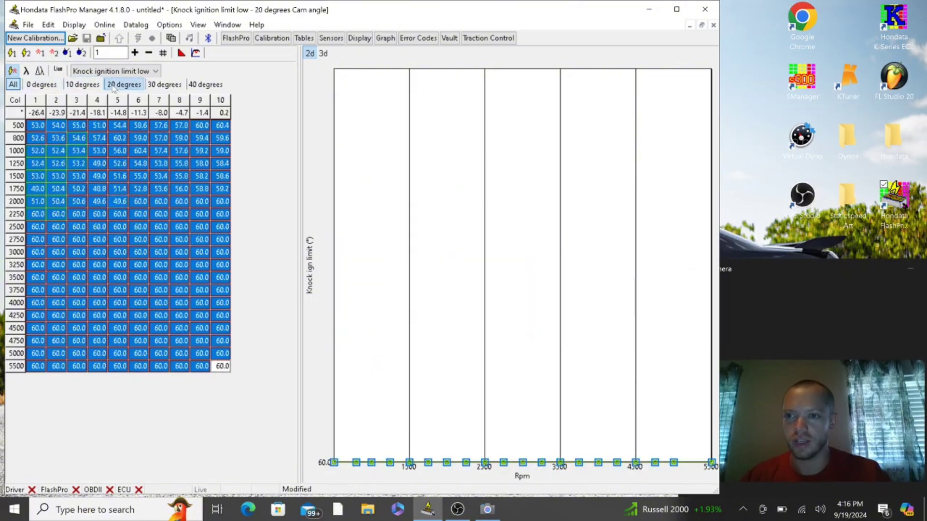
{"action": "left_click", "coordinate": [164, 85]}
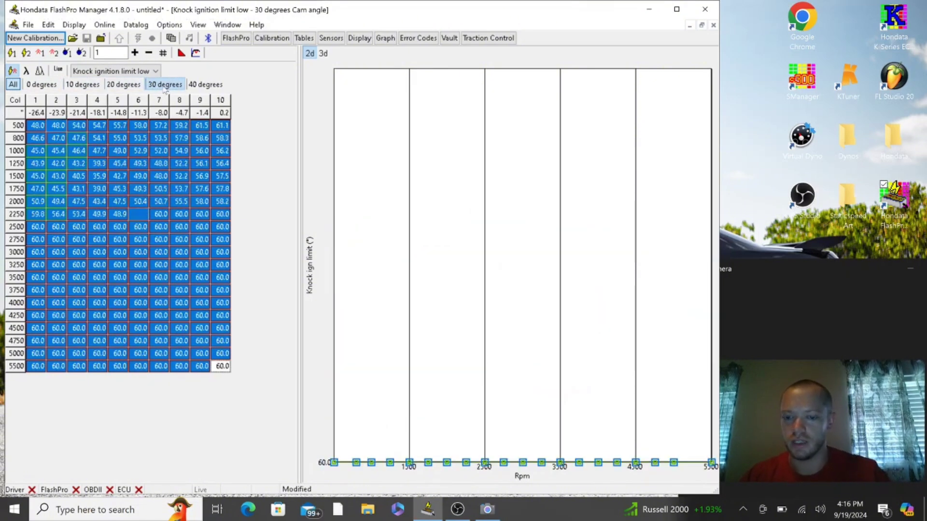
{"action": "left_click", "coordinate": [192, 86]}
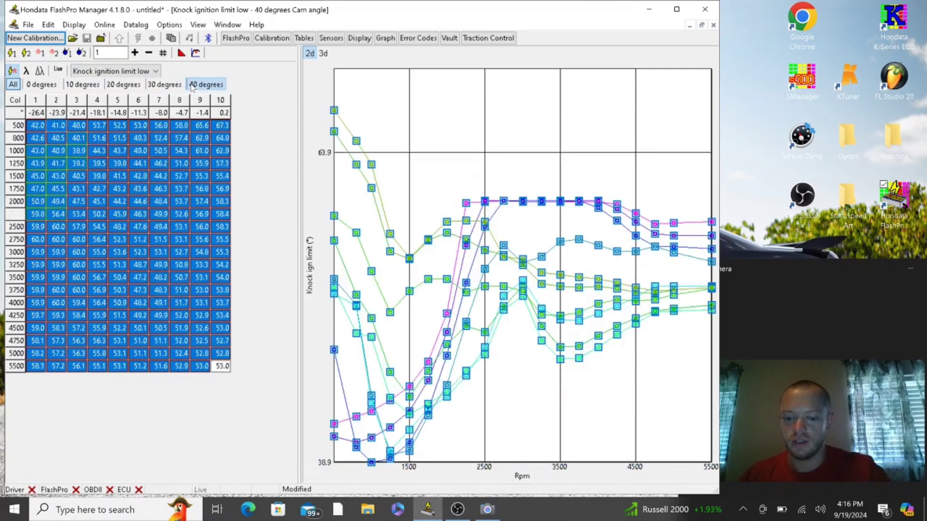
{"action": "left_click", "coordinate": [154, 73]}
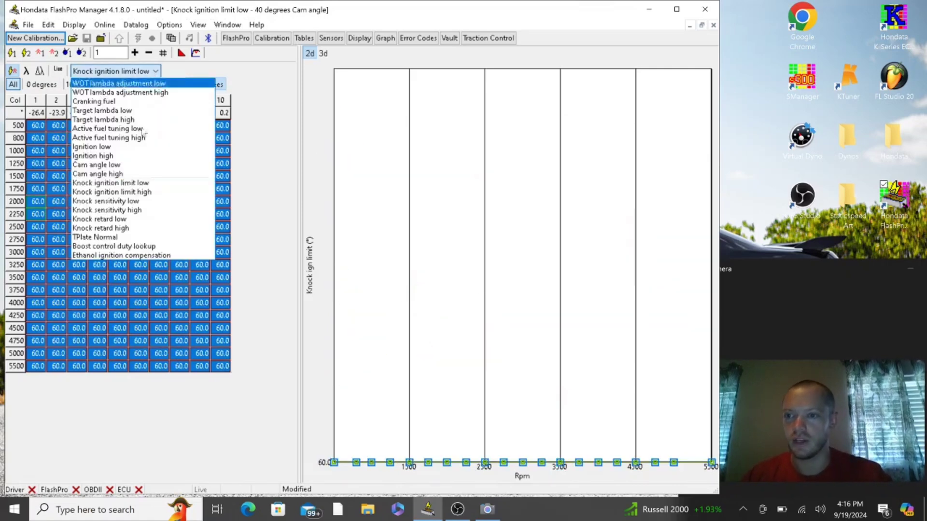
Load Knock ignition limit high and check its 30, 20, 10 and 0 degree slices read 60.0
{"action": "left_click", "coordinate": [135, 192]}
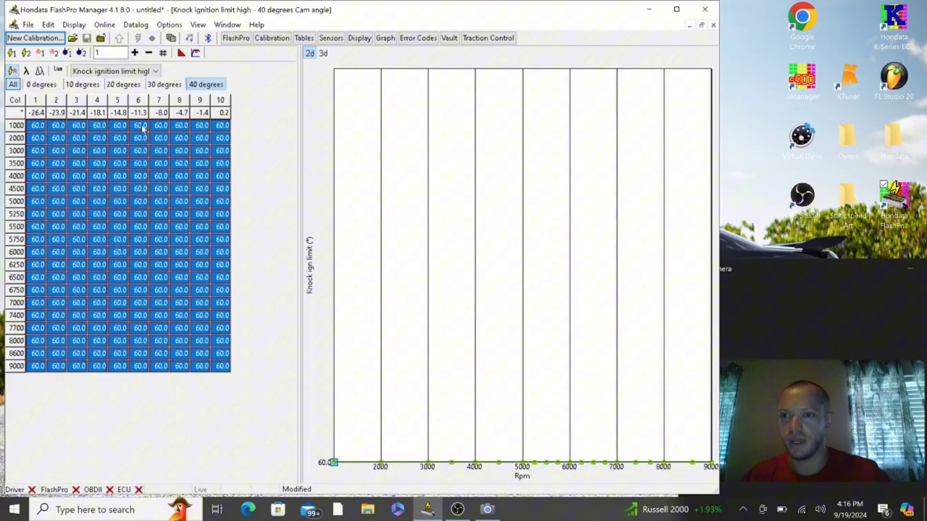
{"action": "left_click", "coordinate": [151, 89]}
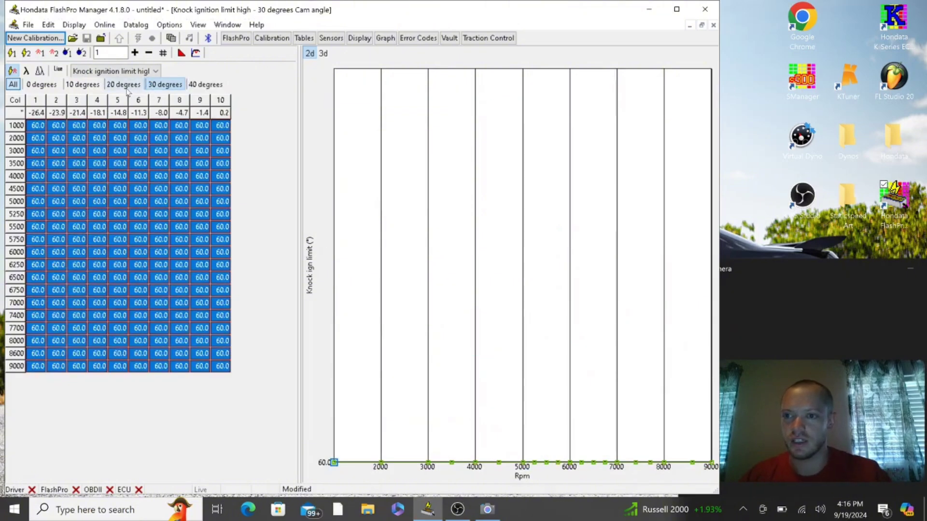
{"action": "left_click", "coordinate": [128, 89]}
{"action": "left_click", "coordinate": [94, 86]}
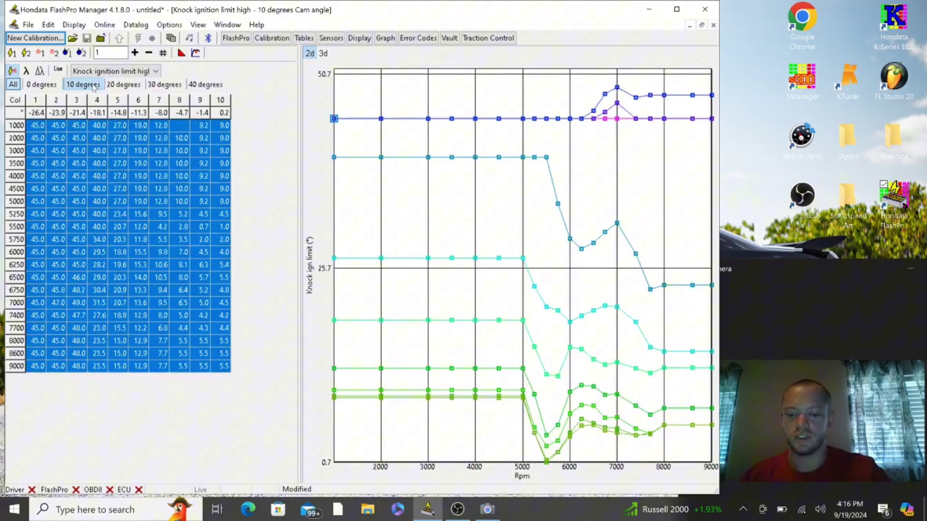
{"action": "left_click", "coordinate": [45, 85]}
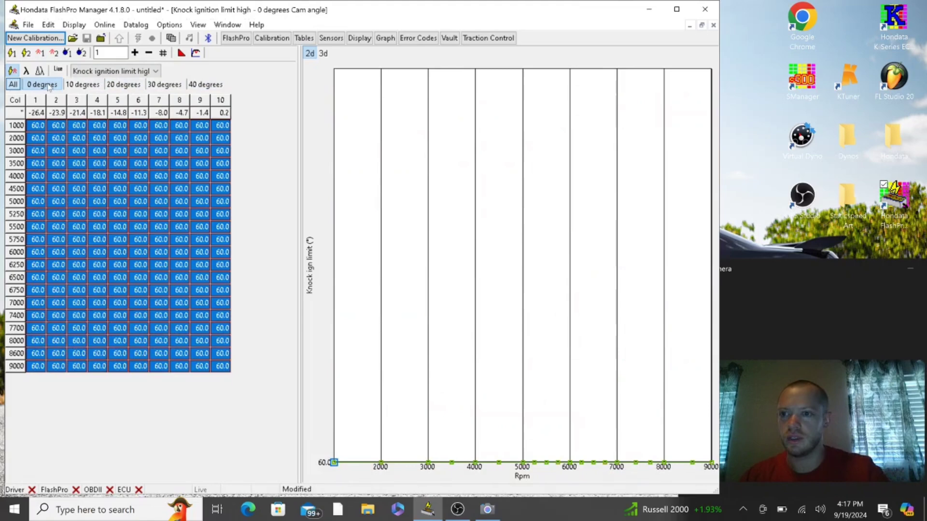
{"action": "left_click", "coordinate": [116, 72]}
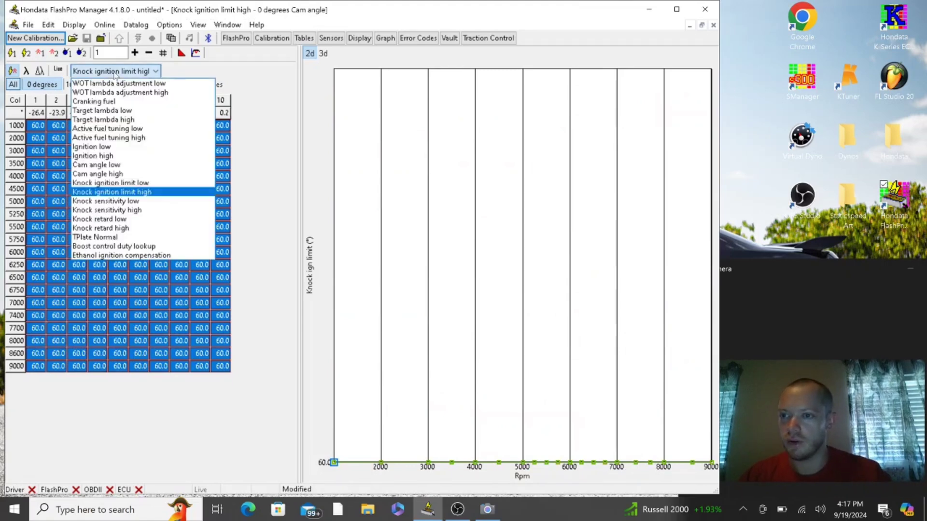
Set every cell of the Knock retard low table to 0
{"action": "left_click", "coordinate": [130, 219]}
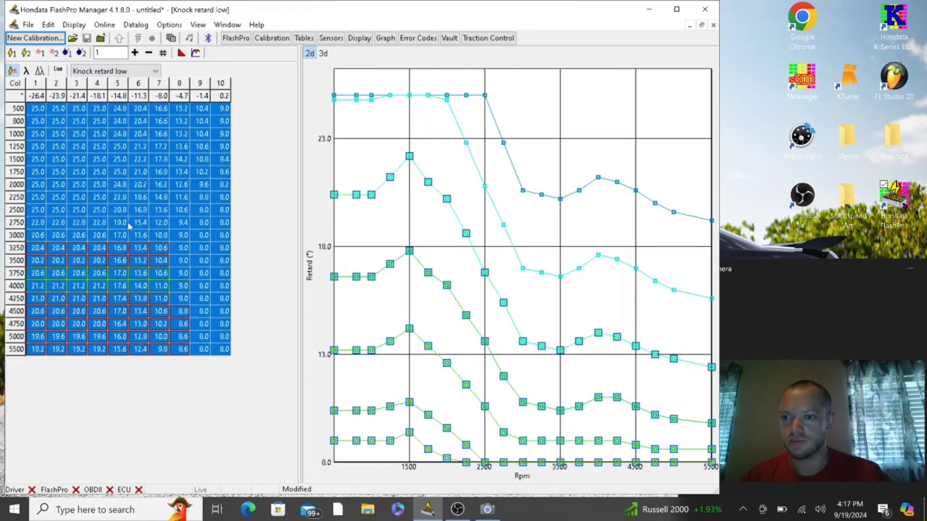
{"action": "left_click", "coordinate": [209, 314]}
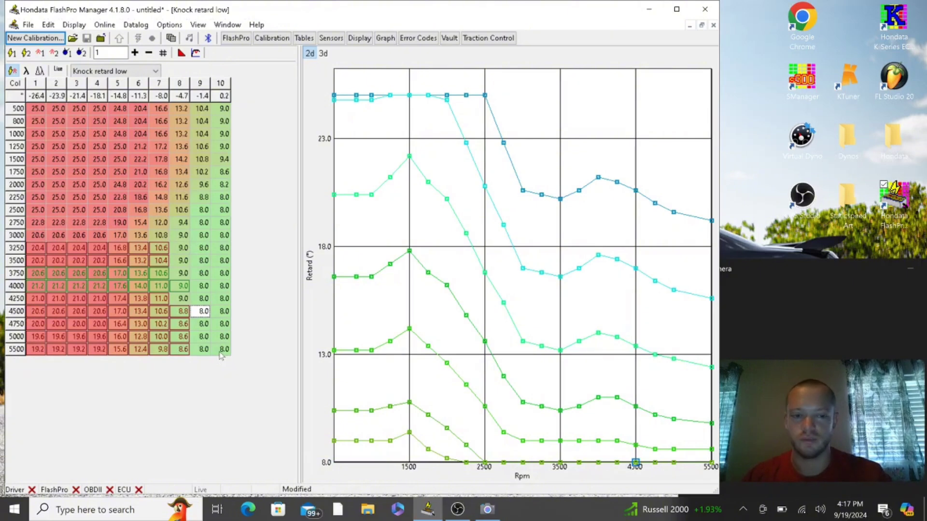
{"action": "left_click_drag", "start_coordinate": [221, 355], "coordinate": [33, 108]}
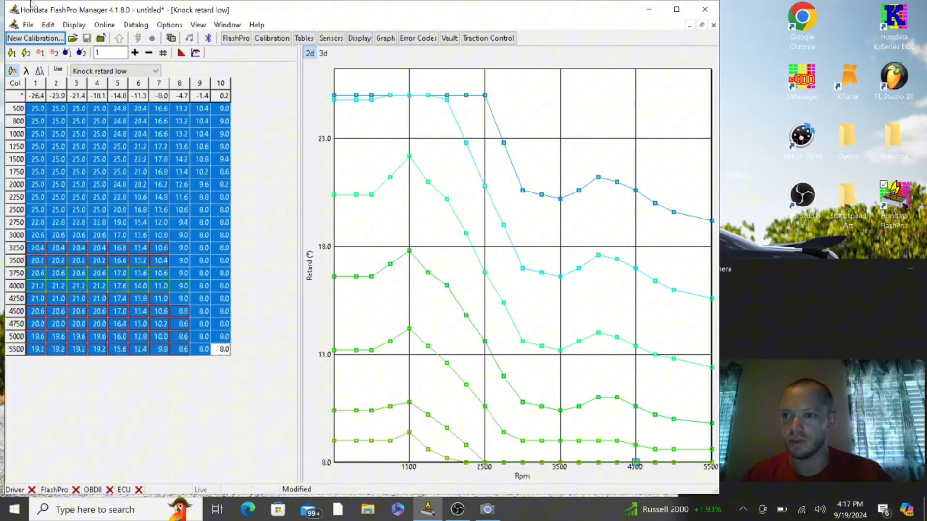
{"action": "right_click", "coordinate": [123, 137]}
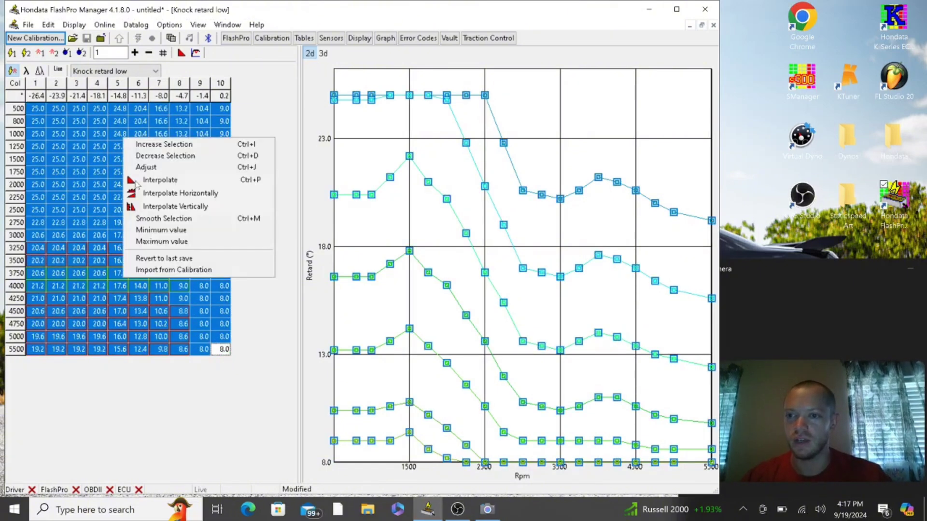
{"action": "left_click", "coordinate": [161, 171]}
{"action": "left_click", "coordinate": [419, 243]}
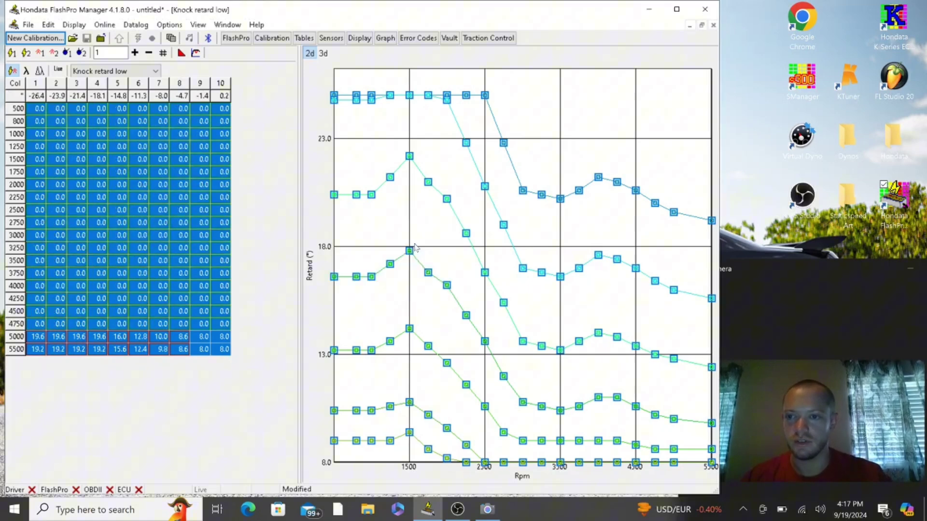
Set every cell of the Knock retard high table to 0 as well
{"action": "left_click", "coordinate": [138, 72]}
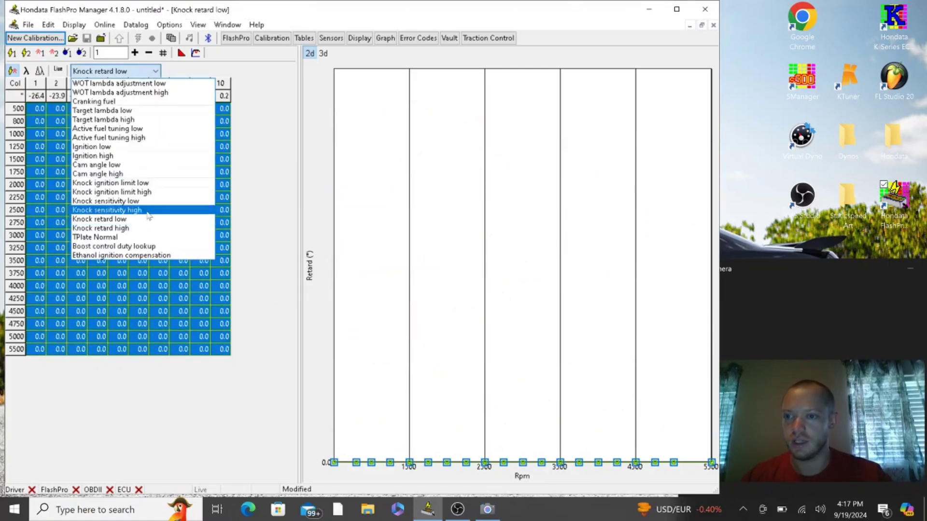
{"action": "left_click", "coordinate": [146, 230]}
{"action": "right_click", "coordinate": [132, 182]}
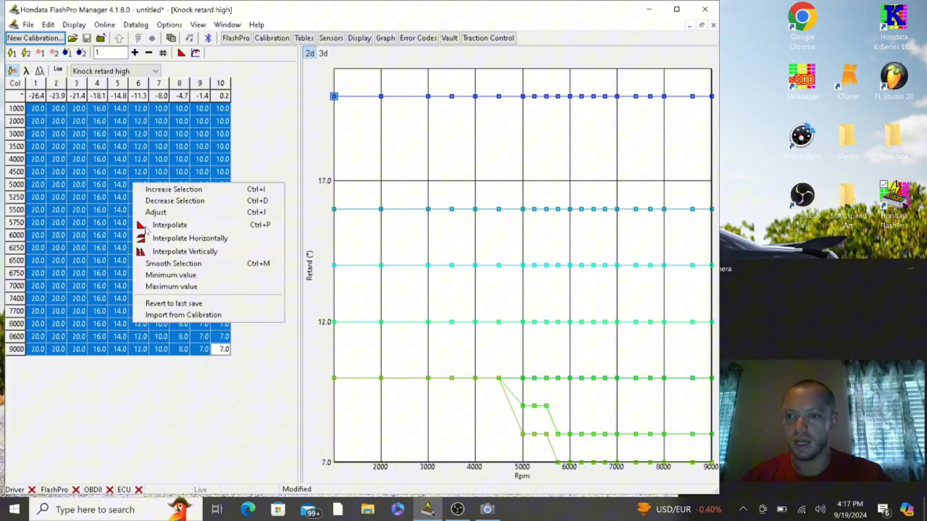
{"action": "left_click", "coordinate": [159, 213]}
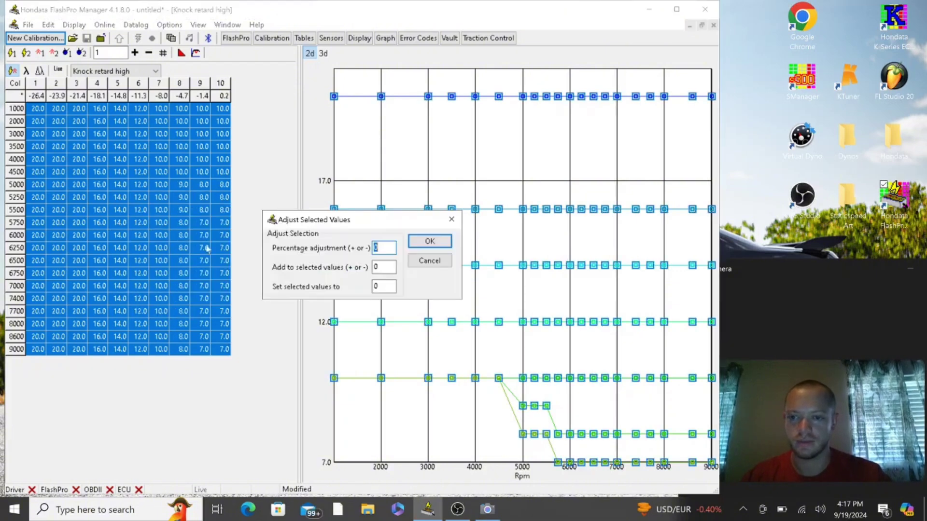
{"action": "left_click", "coordinate": [428, 241]}
{"action": "left_click", "coordinate": [182, 235]}
{"action": "left_click", "coordinate": [140, 71]}
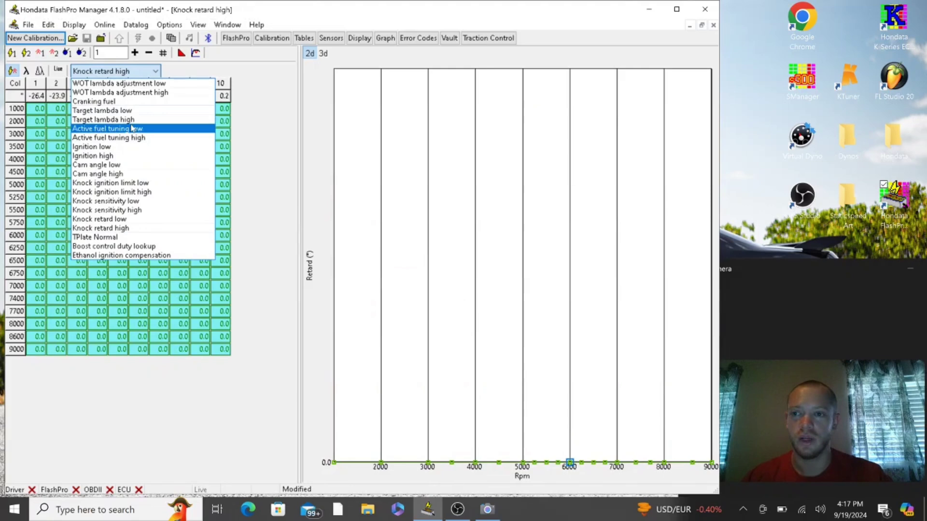
Inspect Ignition low columns 6–10 around 3000–4750 rpm, then load Knock sensitivity low
{"action": "left_click", "coordinate": [12, 53]}
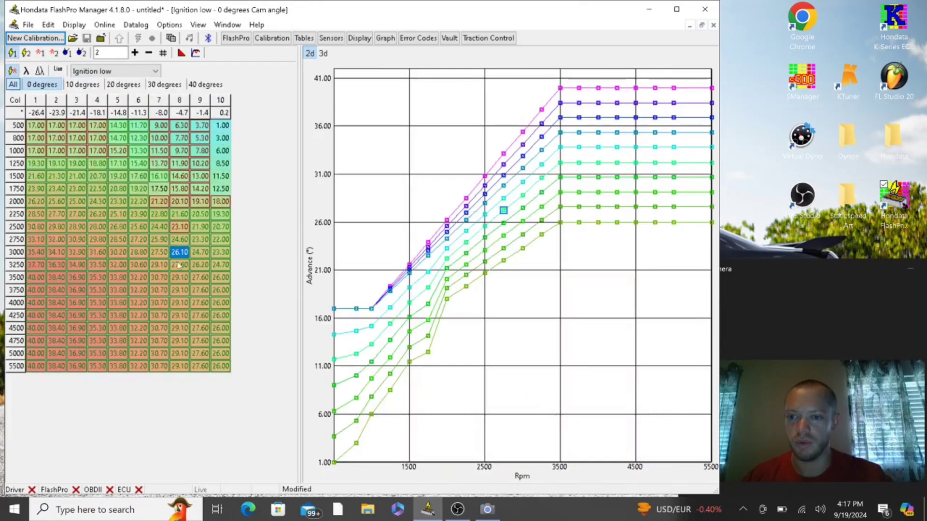
{"action": "left_click_drag", "start_coordinate": [179, 265], "coordinate": [196, 282]}
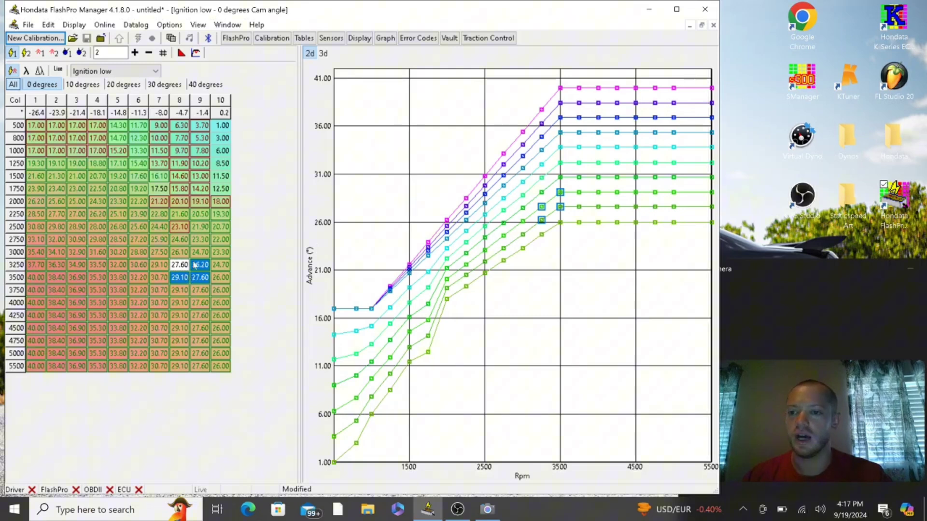
{"action": "left_click_drag", "start_coordinate": [140, 252], "coordinate": [241, 347]}
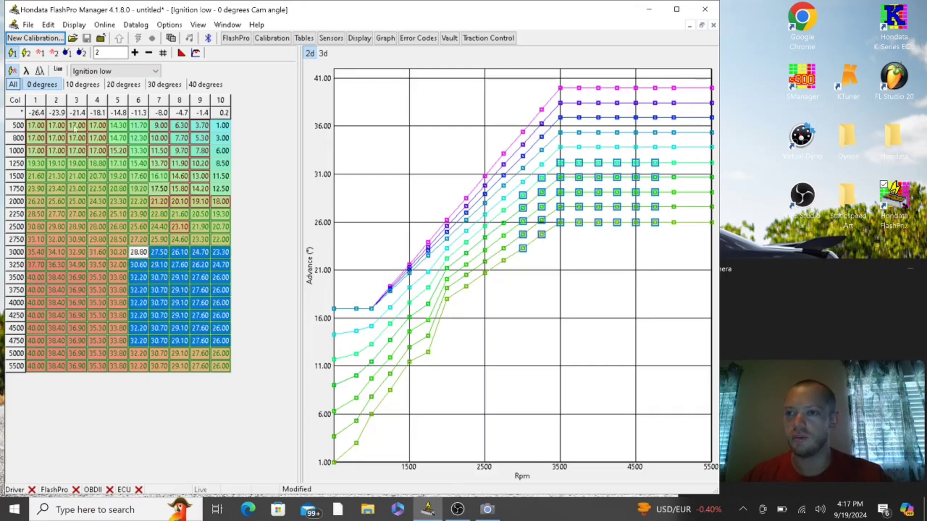
{"action": "left_click", "coordinate": [109, 70]}
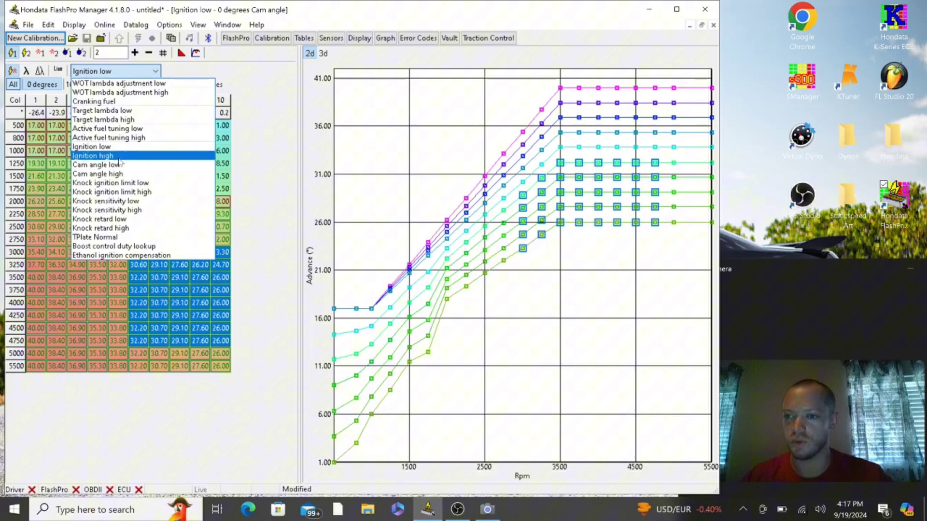
{"action": "left_click", "coordinate": [128, 207]}
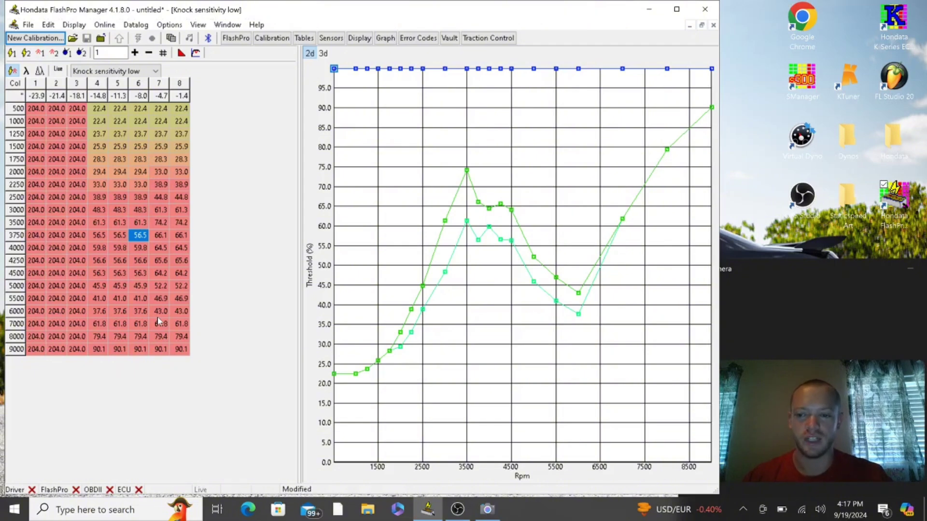
Select columns 4–8 across all rpm rows of the Knock sensitivity low table
{"action": "double_click", "coordinate": [181, 349]}
{"action": "left_click_drag", "start_coordinate": [162, 338], "coordinate": [95, 106]}
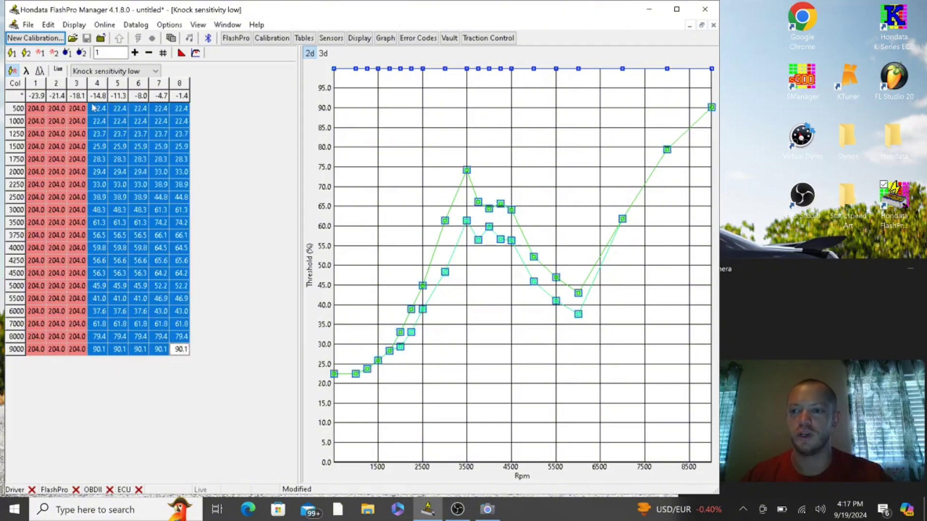
{"action": "left_click", "coordinate": [181, 350]}
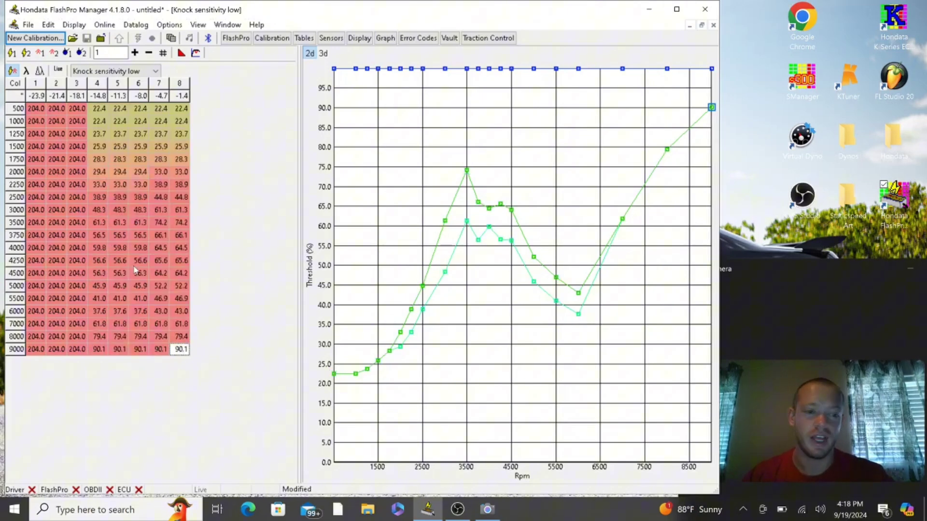
Load Knock sensitivity high and review its columns 4–8 across every rpm row
{"action": "left_click", "coordinate": [138, 71]}
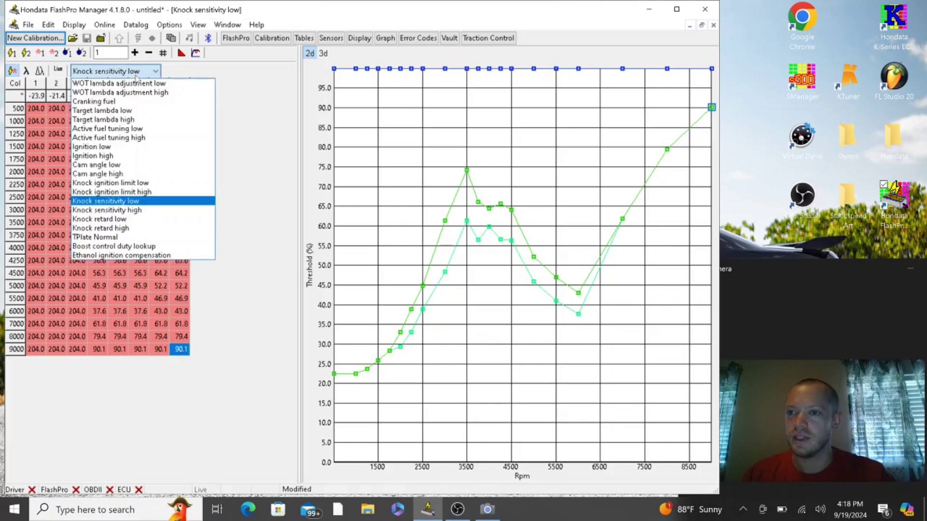
{"action": "left_click", "coordinate": [145, 211]}
{"action": "left_click_drag", "start_coordinate": [187, 354], "coordinate": [101, 107]}
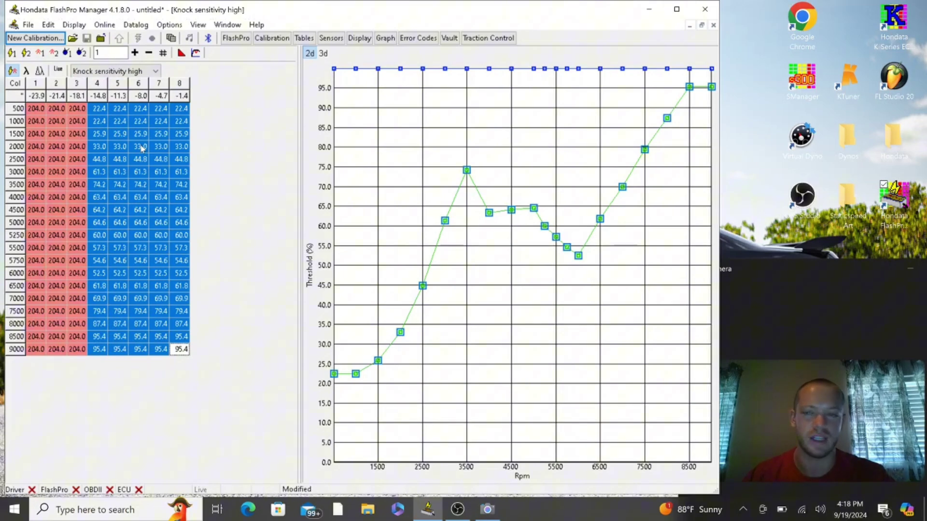
{"action": "left_click", "coordinate": [127, 72]}
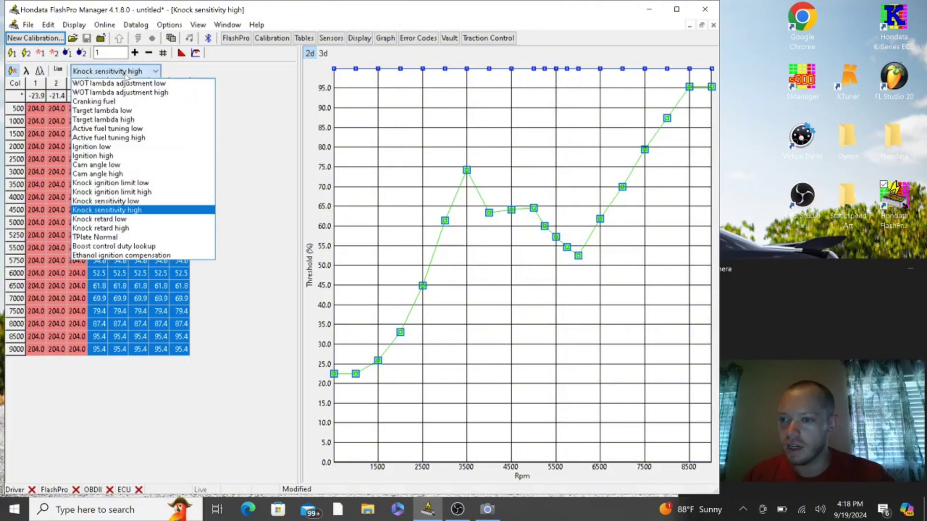
View the Cam angle low map, then load the Cam angle high table
{"action": "left_click", "coordinate": [109, 165]}
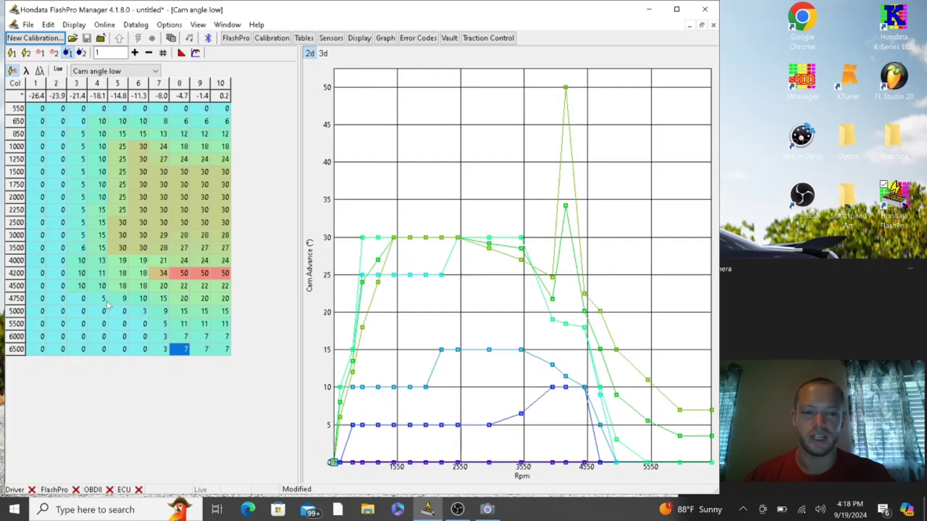
{"action": "left_click", "coordinate": [131, 71]}
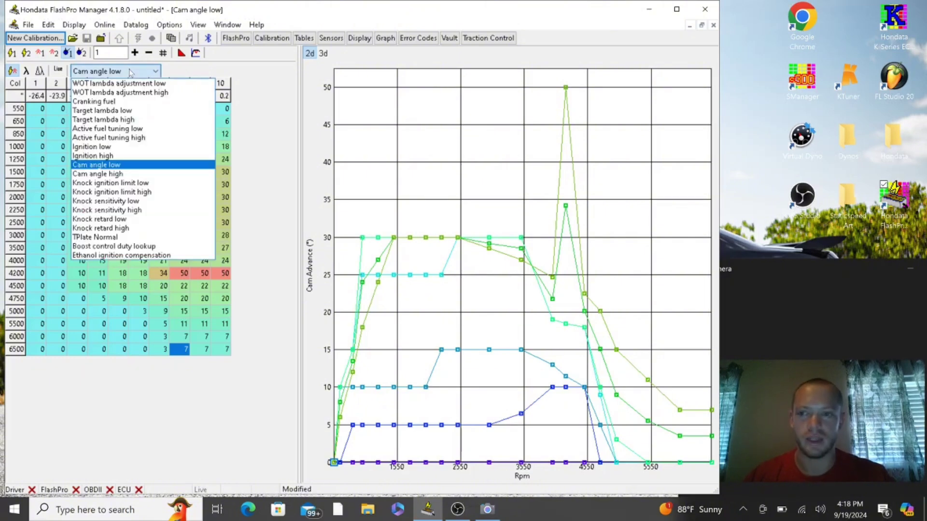
{"action": "left_click", "coordinate": [114, 174]}
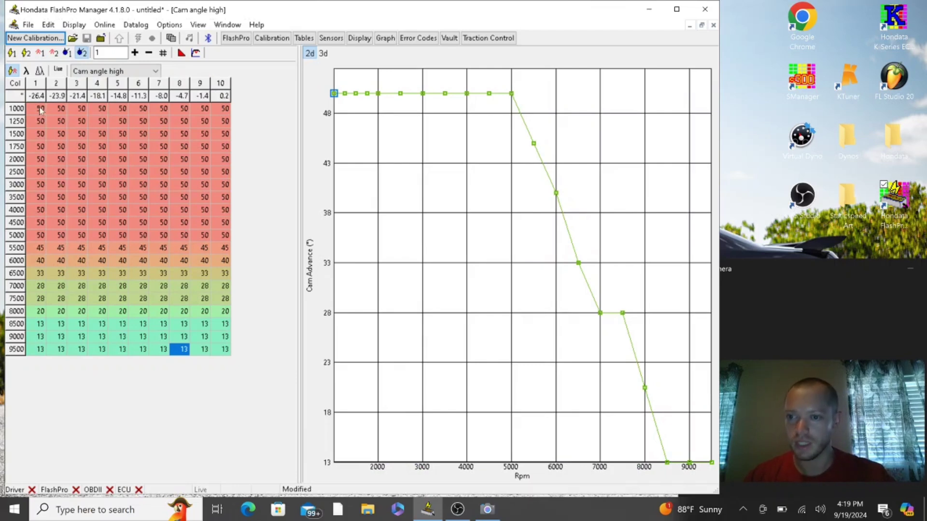
{"action": "left_click_drag", "start_coordinate": [41, 109], "coordinate": [222, 246]}
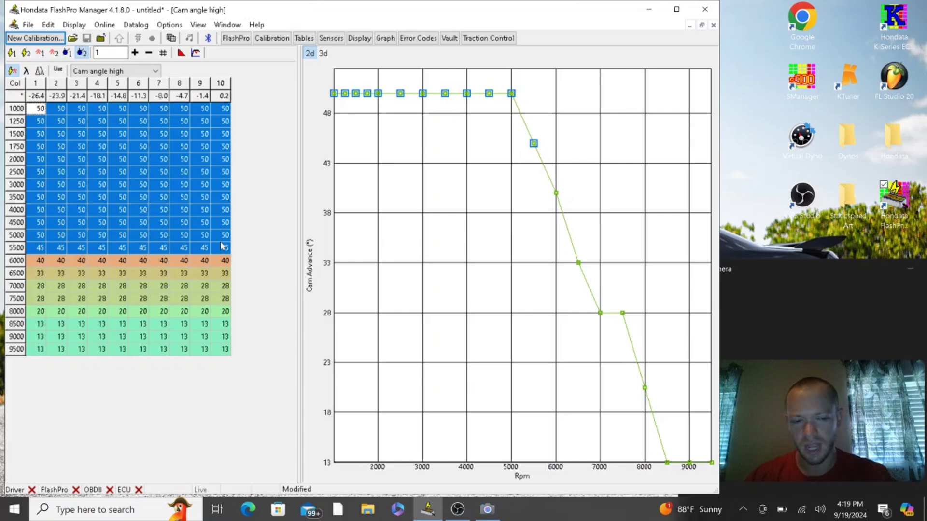
{"action": "left_click", "coordinate": [37, 224]}
{"action": "left_click_drag", "start_coordinate": [37, 224], "coordinate": [217, 236]}
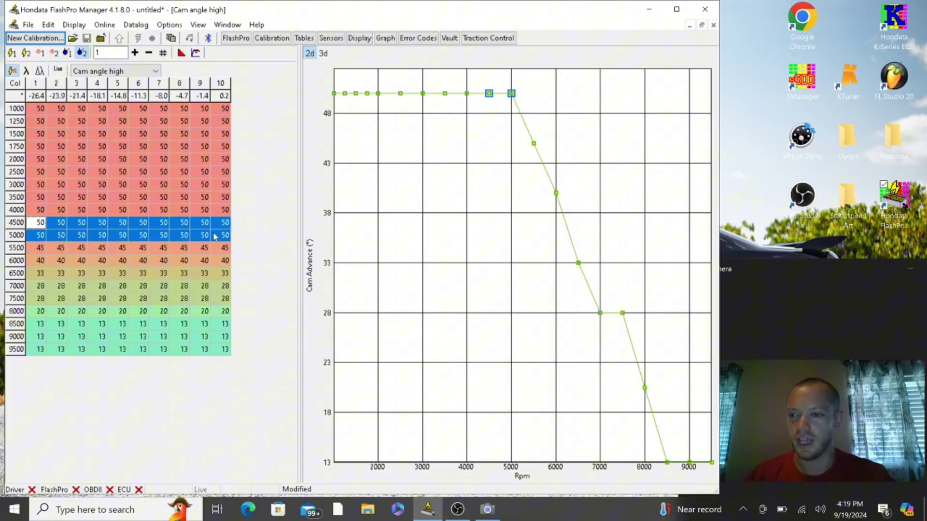
{"action": "left_click", "coordinate": [40, 326]}
{"action": "left_click_drag", "start_coordinate": [40, 325], "coordinate": [288, 354]}
Set the selected 8500–9500 rpm Cam angle high rows to 25, then deselect them
{"action": "right_click", "coordinate": [176, 341]}
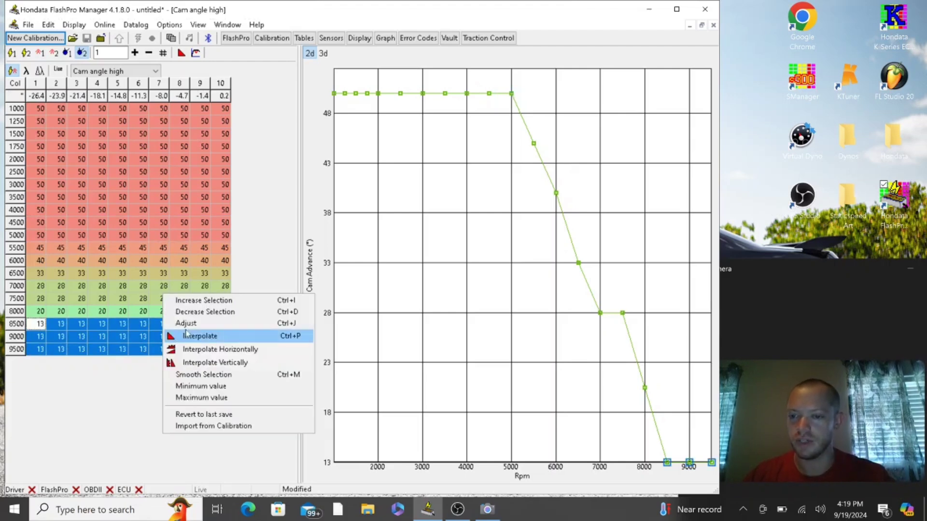
{"action": "left_click", "coordinate": [193, 325]}
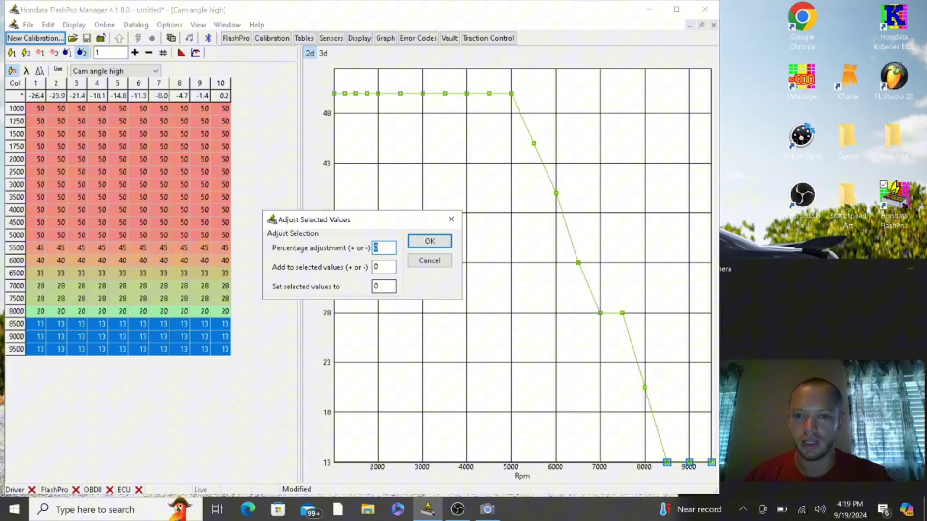
{"action": "left_click", "coordinate": [377, 286]}
{"action": "key", "text": "BackSpace"}
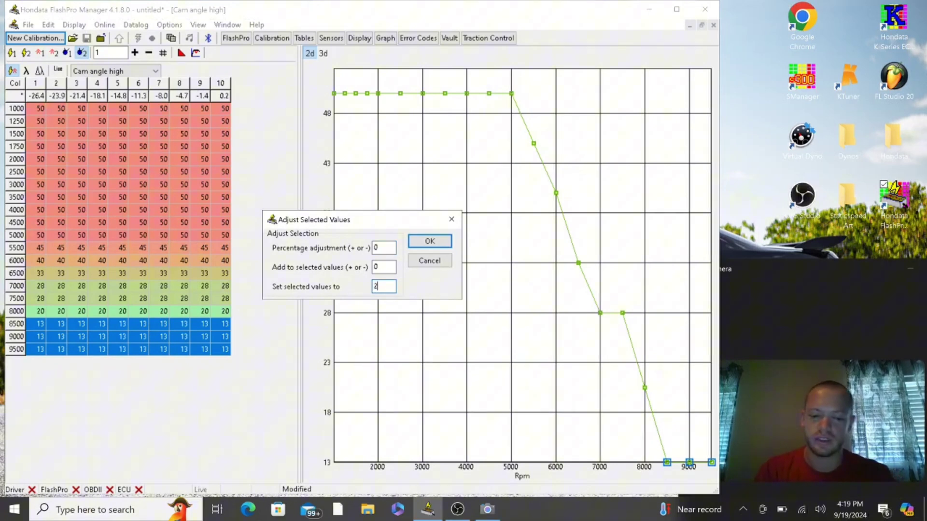
{"action": "key", "text": "Return"}
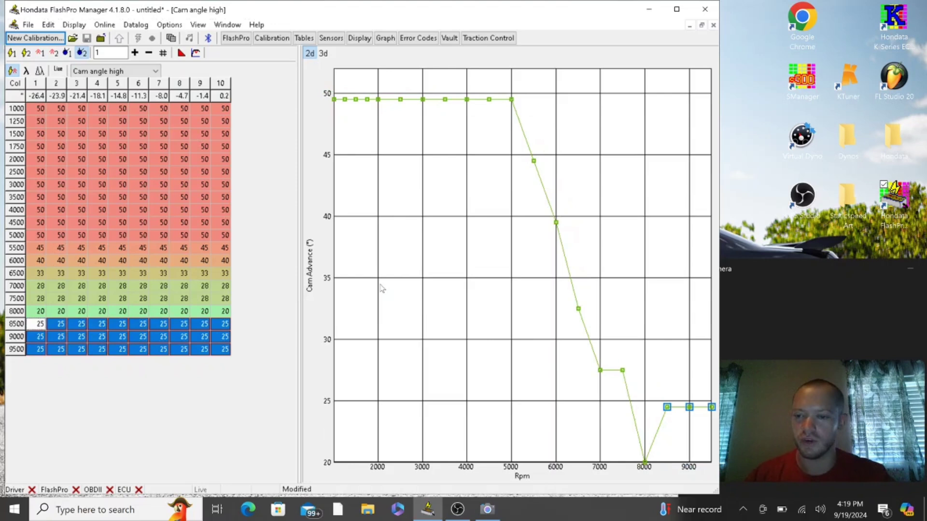
{"action": "left_click", "coordinate": [42, 237]}
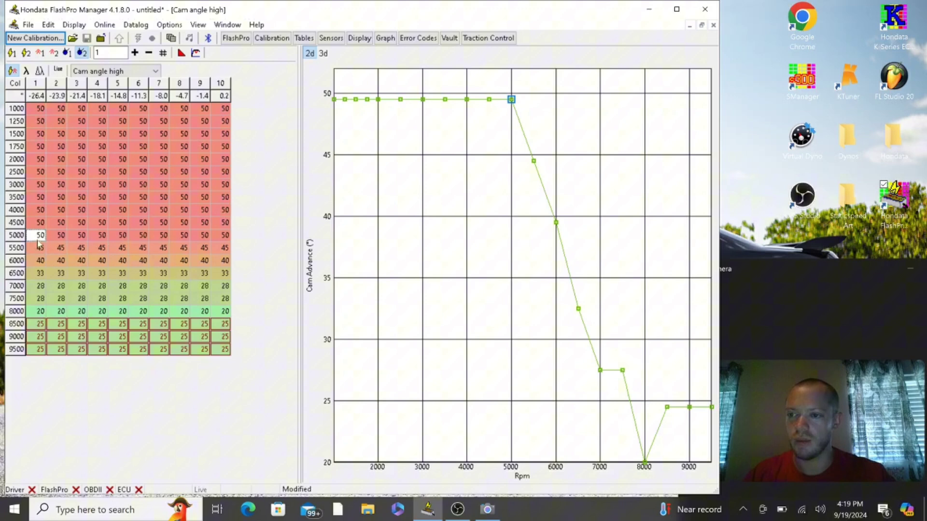
Set the Cam angle high 5500 rpm row to 50 using Adjust
{"action": "left_click_drag", "start_coordinate": [41, 248], "coordinate": [221, 249]}
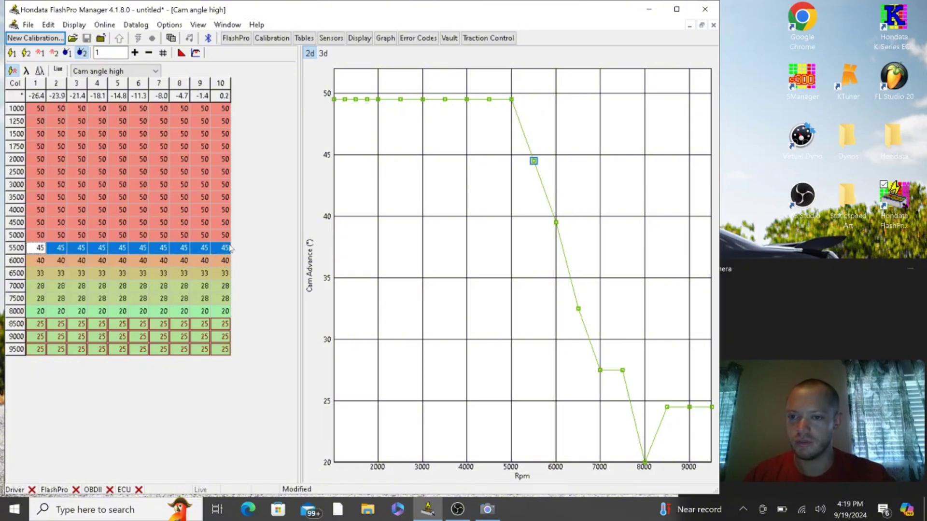
{"action": "right_click", "coordinate": [213, 204]}
{"action": "left_click", "coordinate": [240, 233]}
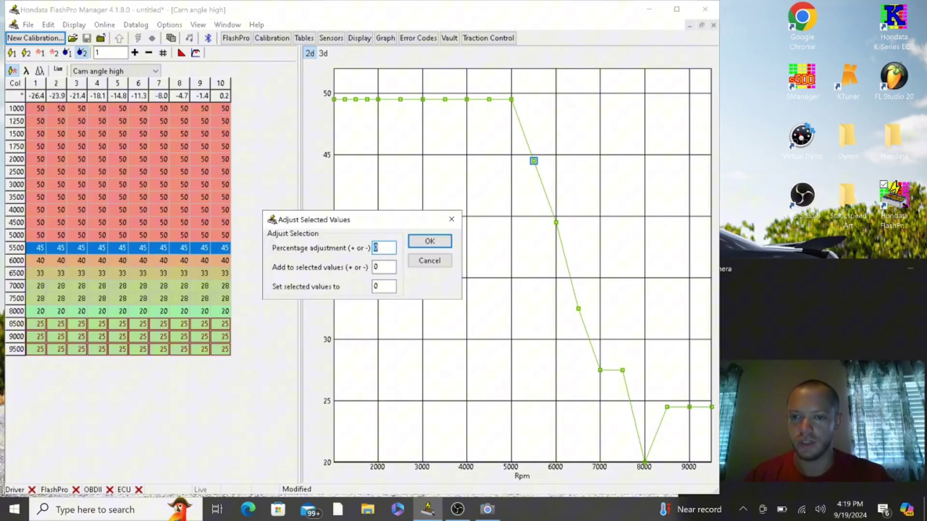
{"action": "left_click", "coordinate": [376, 286]}
{"action": "key", "text": "BackSpace"}
{"action": "type", "text": "50"}
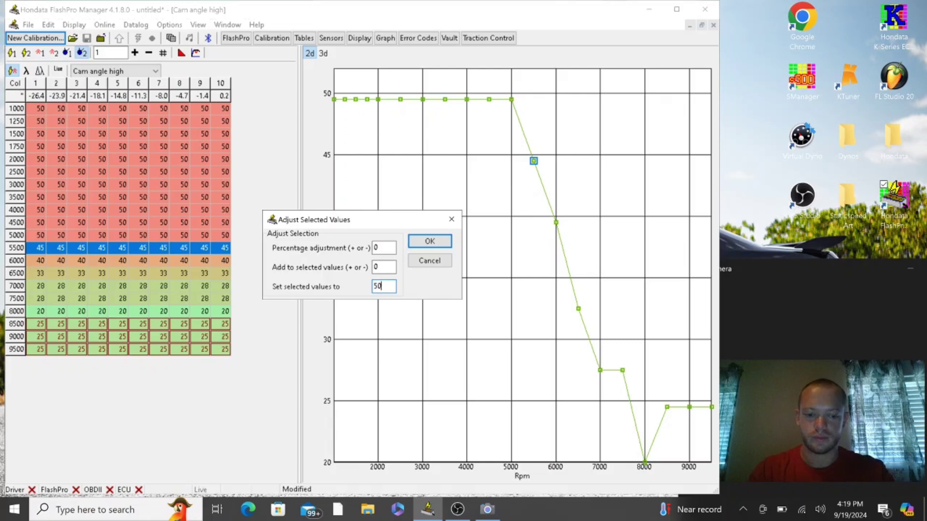
{"action": "key", "text": "Return"}
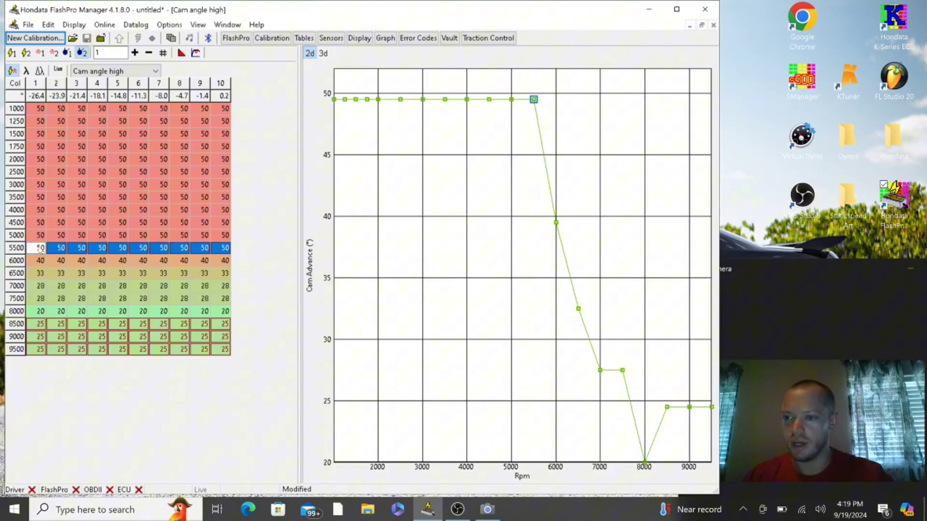
Interpolate rows 5500–8500 vertically so values taper evenly from 50 to 25
{"action": "left_click_drag", "start_coordinate": [40, 247], "coordinate": [222, 327]}
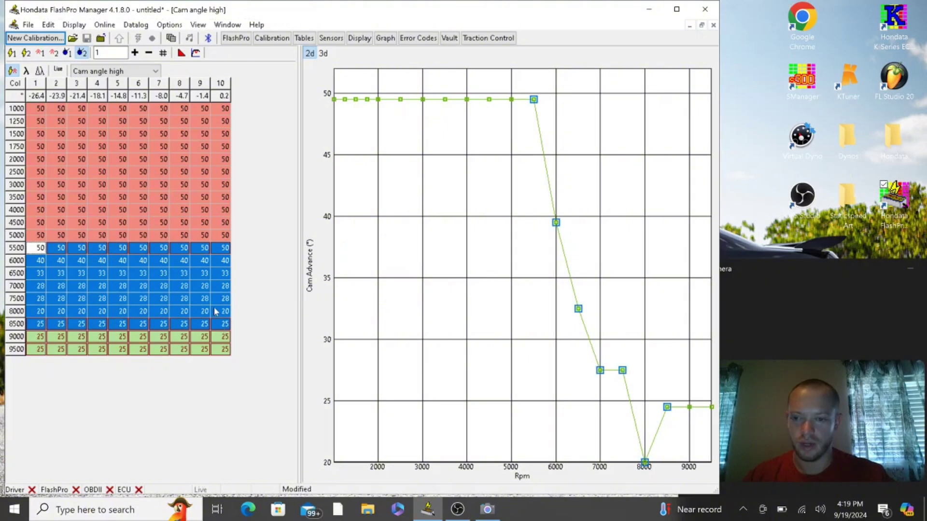
{"action": "right_click", "coordinate": [202, 264]}
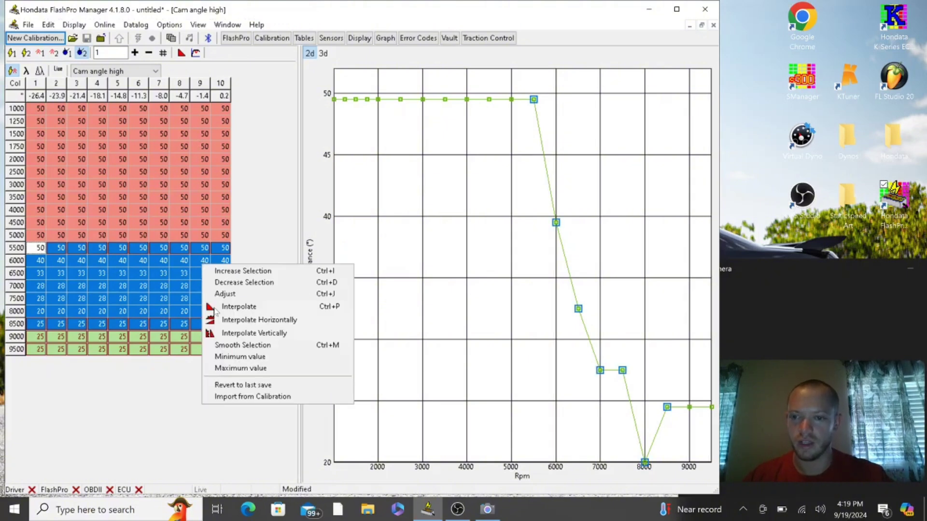
{"action": "left_click", "coordinate": [234, 334]}
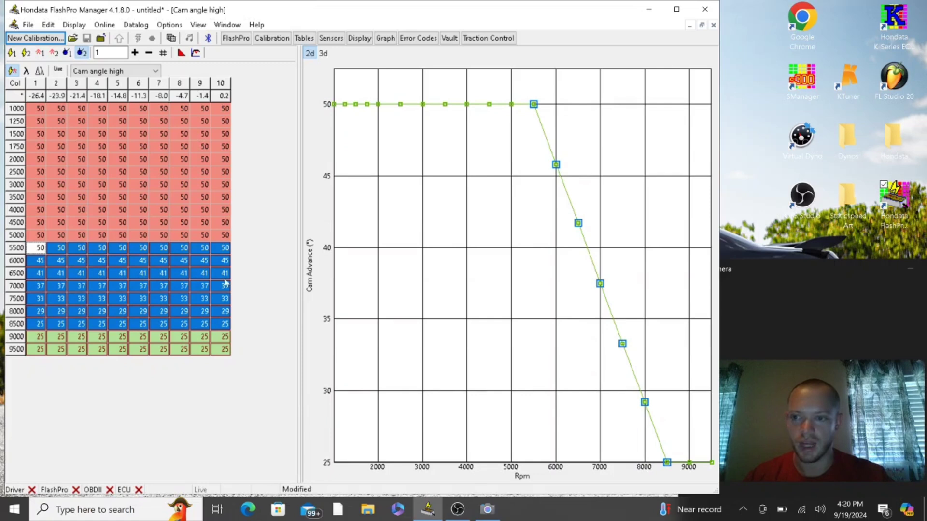
{"action": "left_click", "coordinate": [145, 263]}
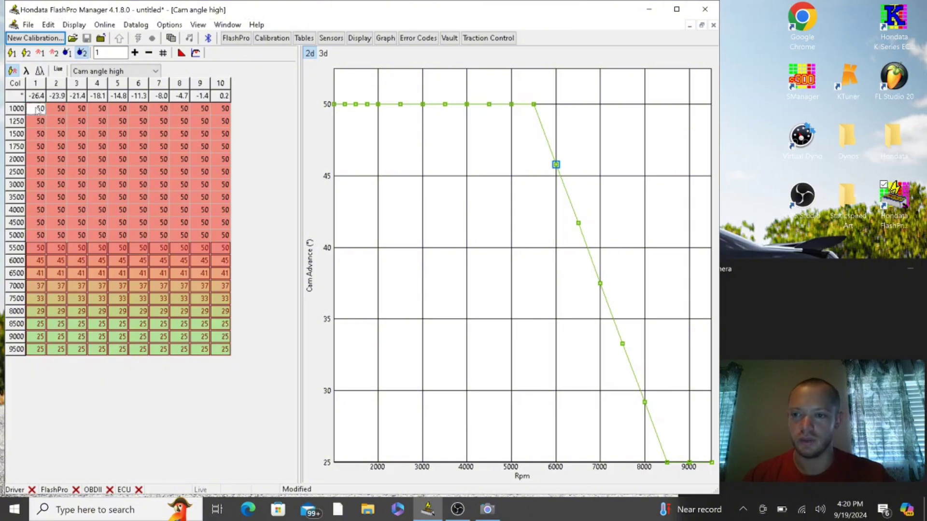
Set Cam angle high rows 1000–5500 rpm to 45 using Adjust
{"action": "left_click_drag", "start_coordinate": [38, 110], "coordinate": [226, 249]}
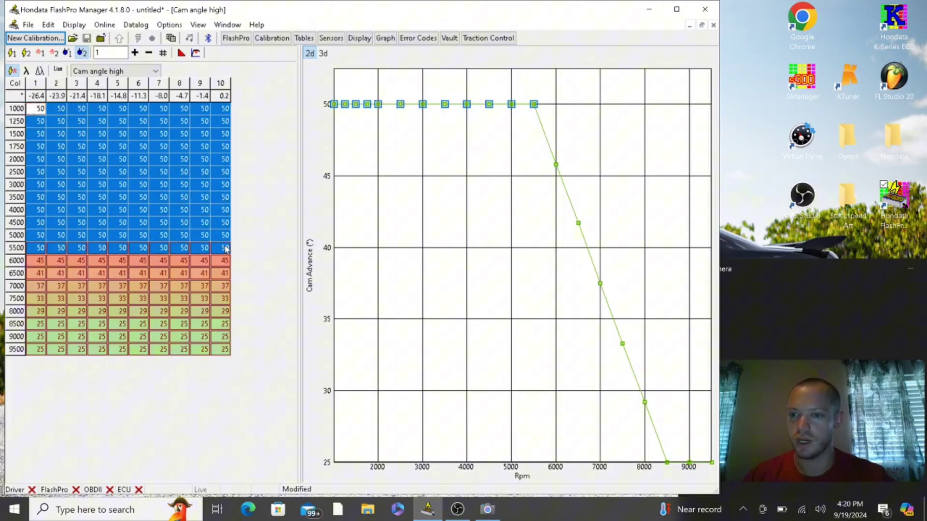
{"action": "right_click", "coordinate": [212, 201]}
{"action": "left_click", "coordinate": [233, 231]}
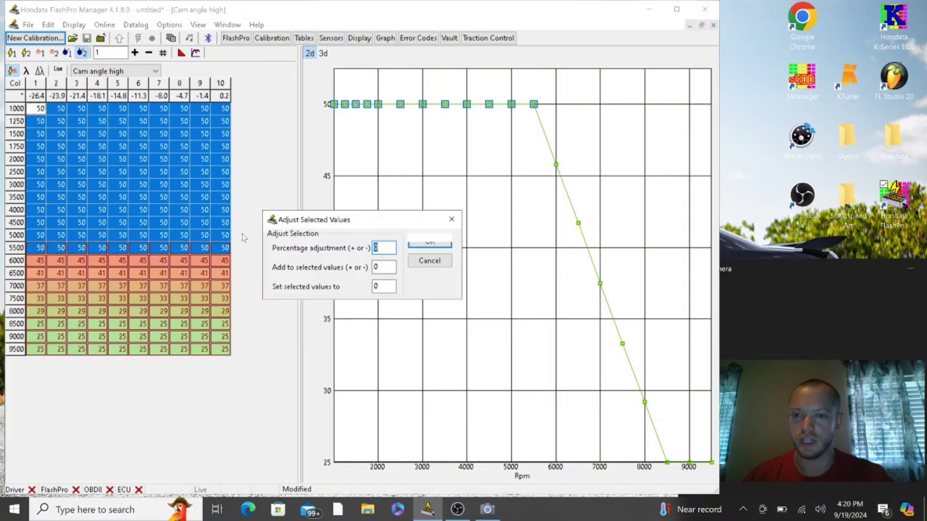
{"action": "left_click", "coordinate": [382, 287]}
{"action": "type", "text": "45"}
{"action": "key", "text": "Return"}
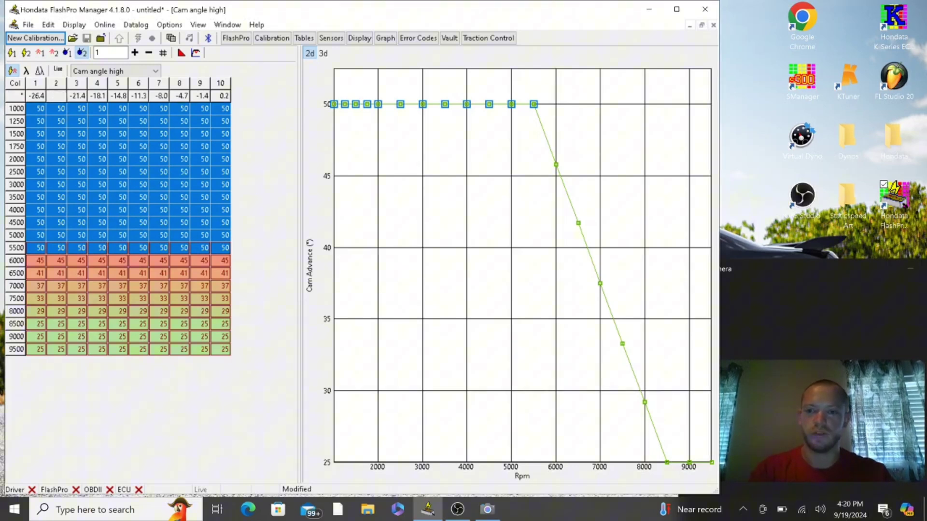
Interpolate rows 5000–8500 vertically into an even ramp to 25, then switch to Cam angle low
{"action": "left_click_drag", "start_coordinate": [39, 235], "coordinate": [226, 328]}
{"action": "right_click", "coordinate": [214, 282]}
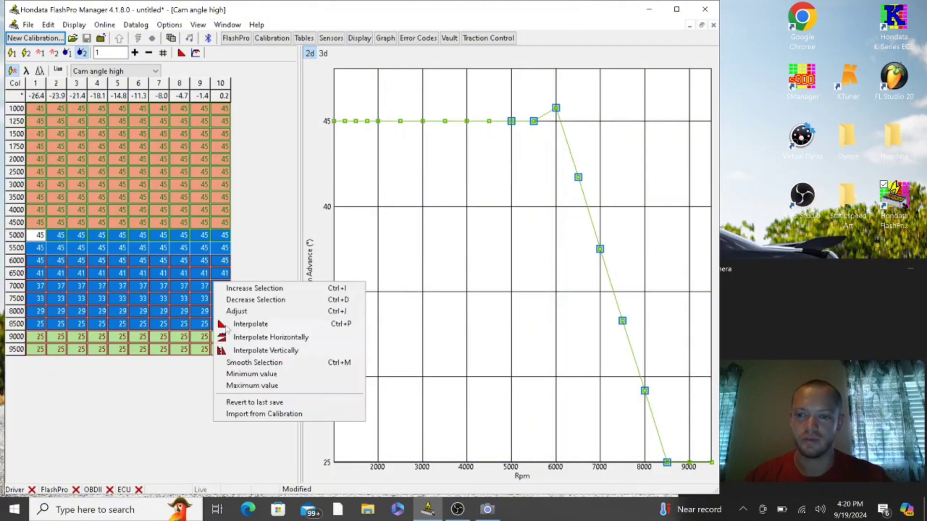
{"action": "left_click", "coordinate": [253, 351]}
{"action": "left_click", "coordinate": [144, 299]}
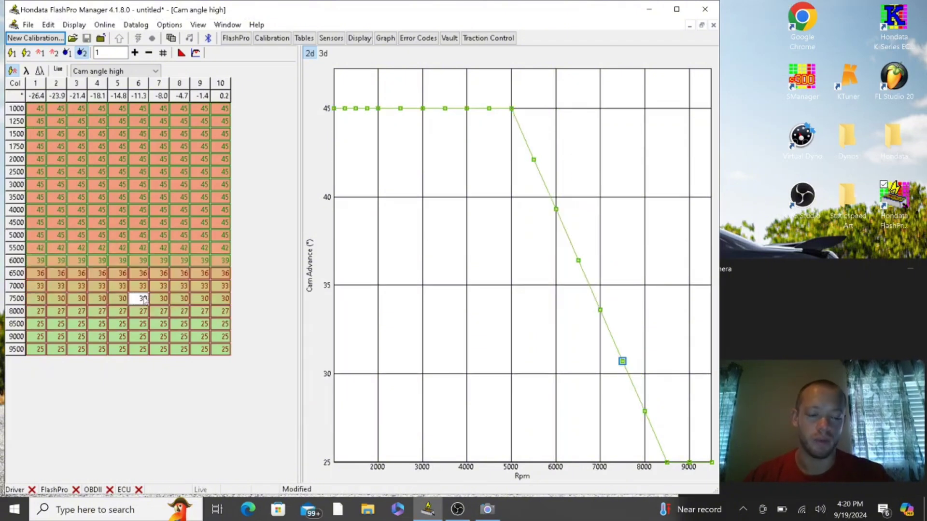
{"action": "left_click", "coordinate": [143, 261]}
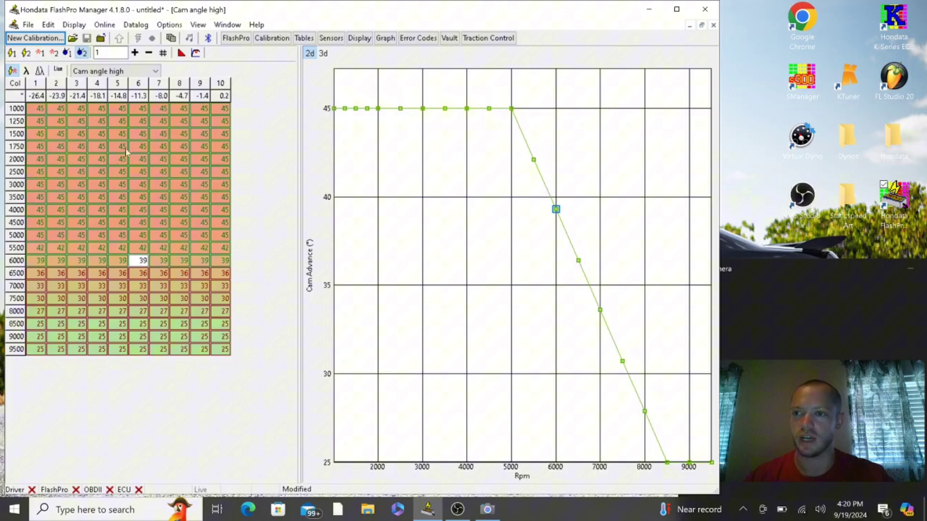
{"action": "left_click", "coordinate": [67, 53]}
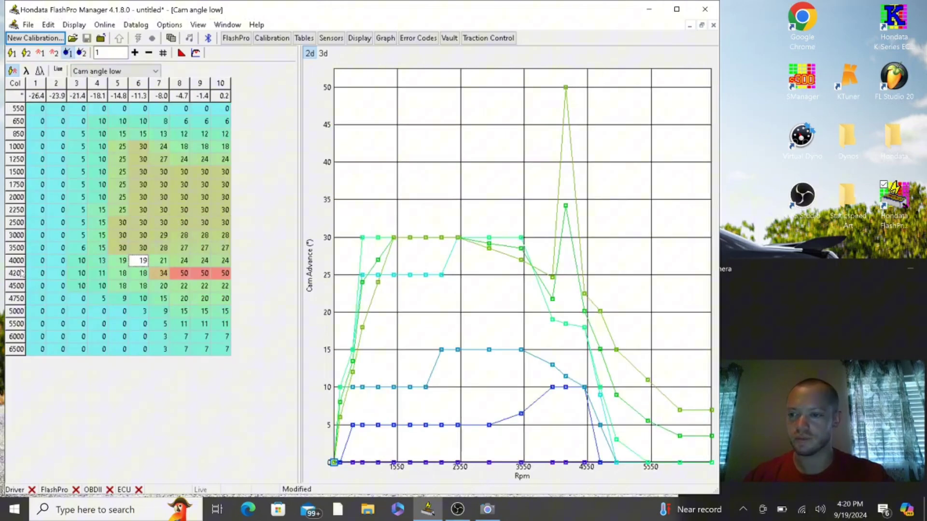
In Calibration > VTEC, enter 4500 rpm for the VTEC window limits
{"action": "left_click", "coordinate": [272, 38]}
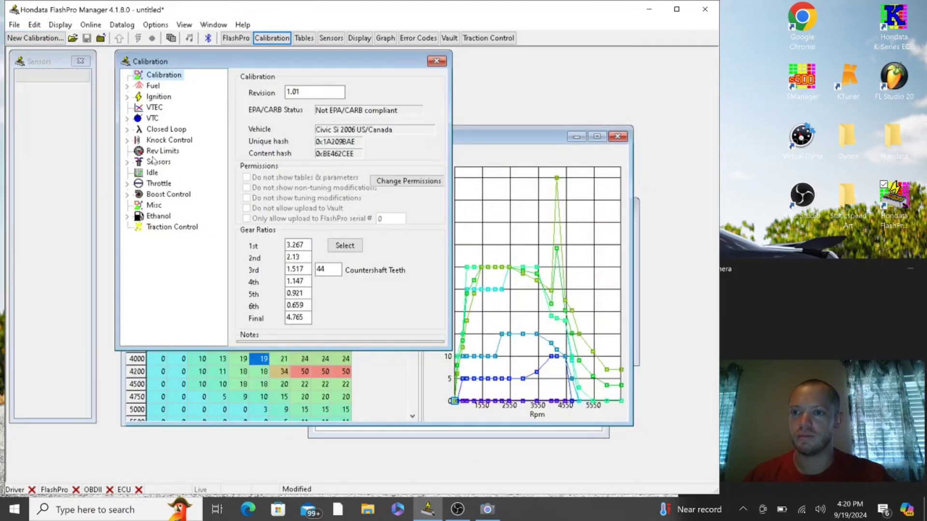
{"action": "left_click", "coordinate": [158, 109]}
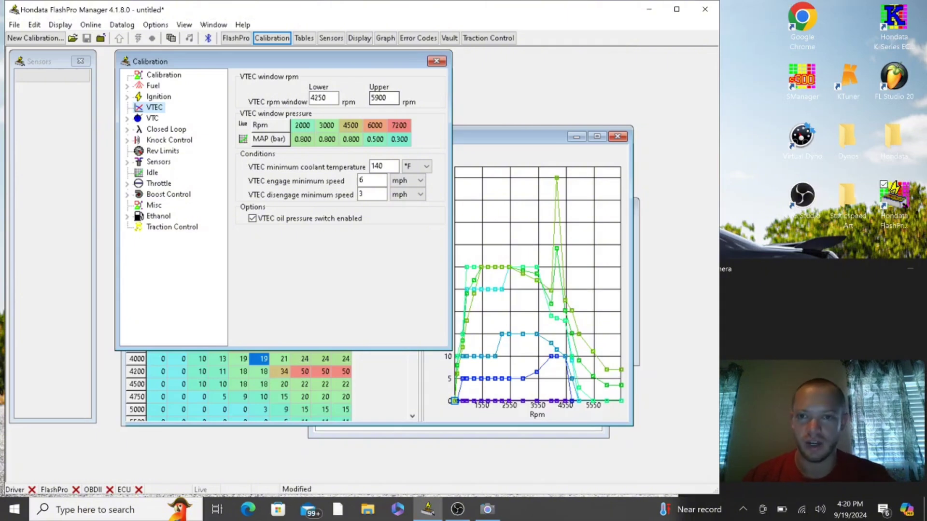
{"action": "double_click", "coordinate": [383, 98]}
{"action": "type", "text": "45"}
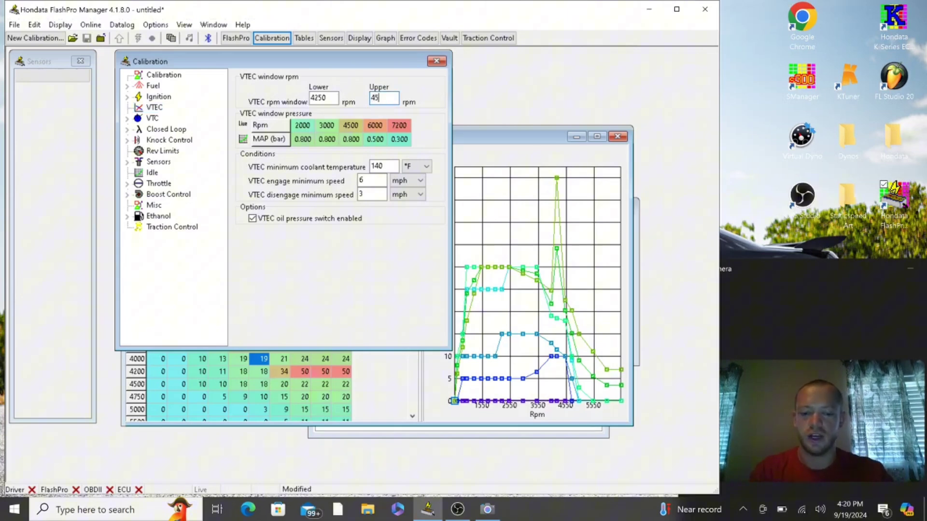
{"action": "type", "text": "00"}
{"action": "double_click", "coordinate": [325, 98]}
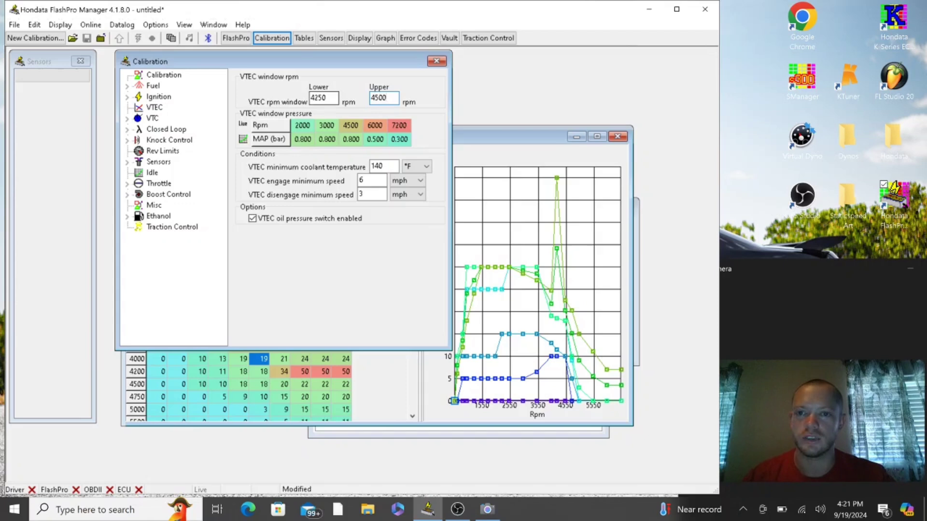
{"action": "type", "text": "4500"}
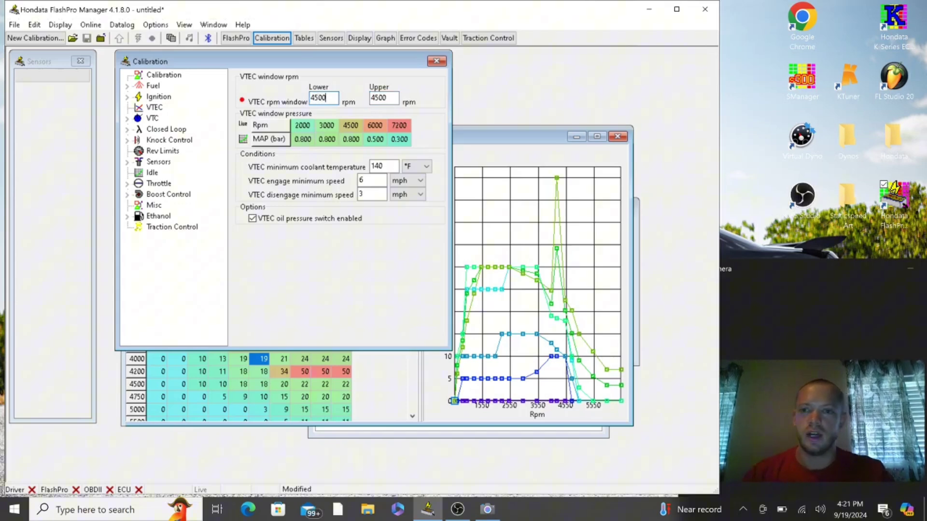
{"action": "left_click", "coordinate": [388, 98]}
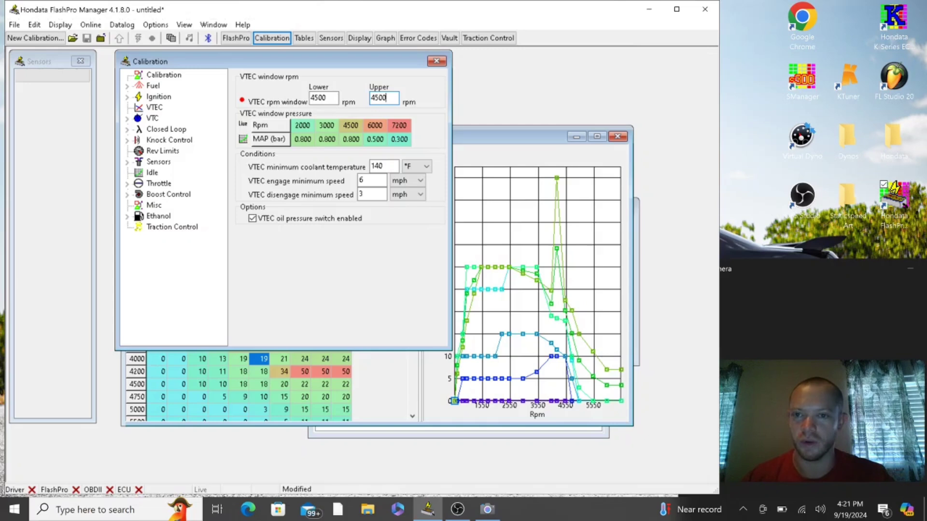
Review the VTEC window MAP values, then bring the Cam angle low table forward
{"action": "left_click", "coordinate": [323, 98]}
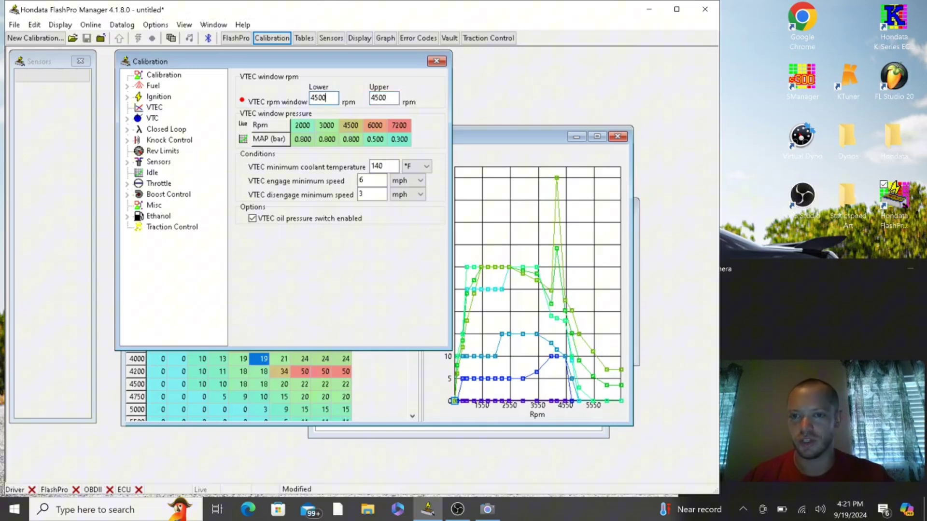
{"action": "left_click", "coordinate": [350, 140]}
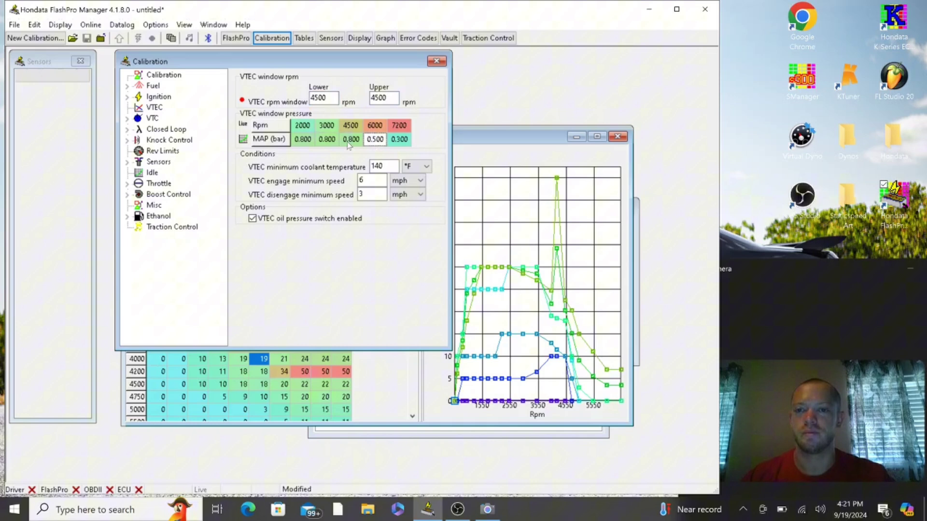
{"action": "left_click", "coordinate": [380, 141]}
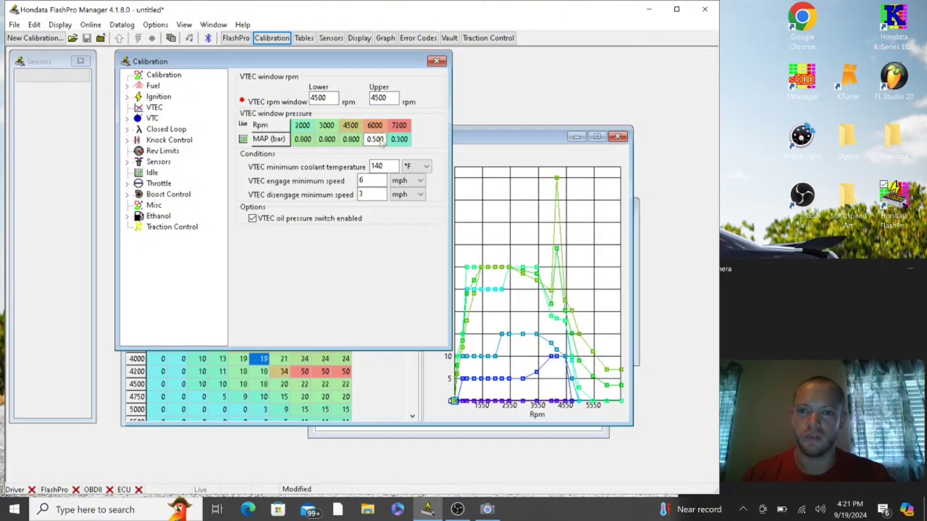
{"action": "left_click", "coordinate": [351, 145]}
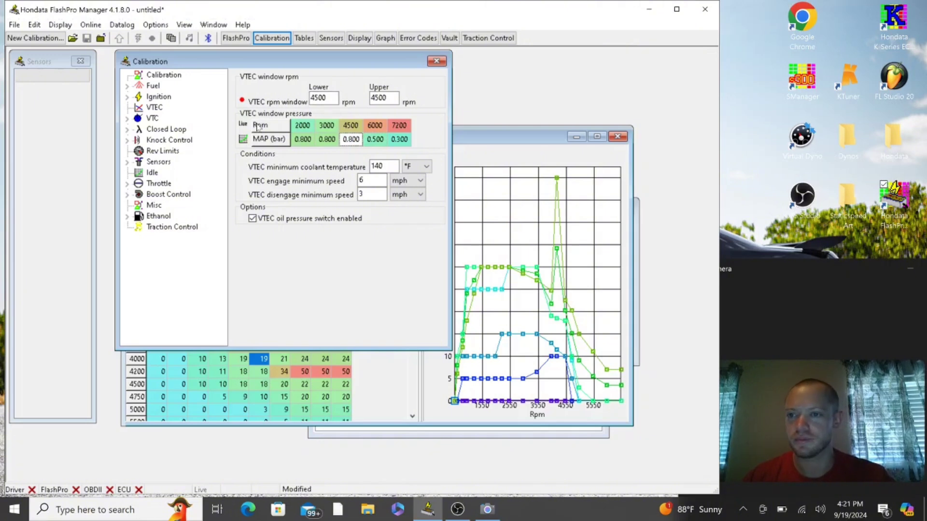
{"action": "left_click", "coordinate": [306, 384]}
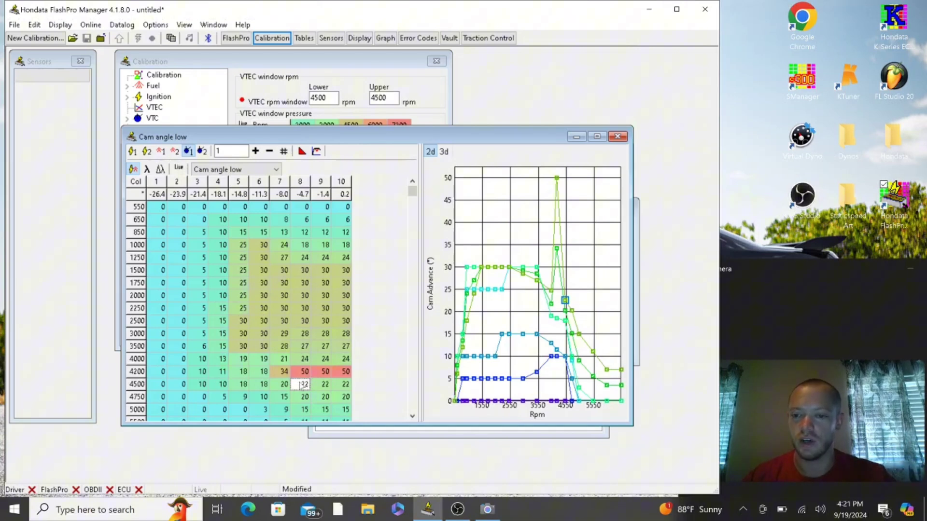
Set Cam angle low columns 8–10 at 4500–5000 rpm to 45 via Adjust
{"action": "left_click", "coordinate": [202, 151]}
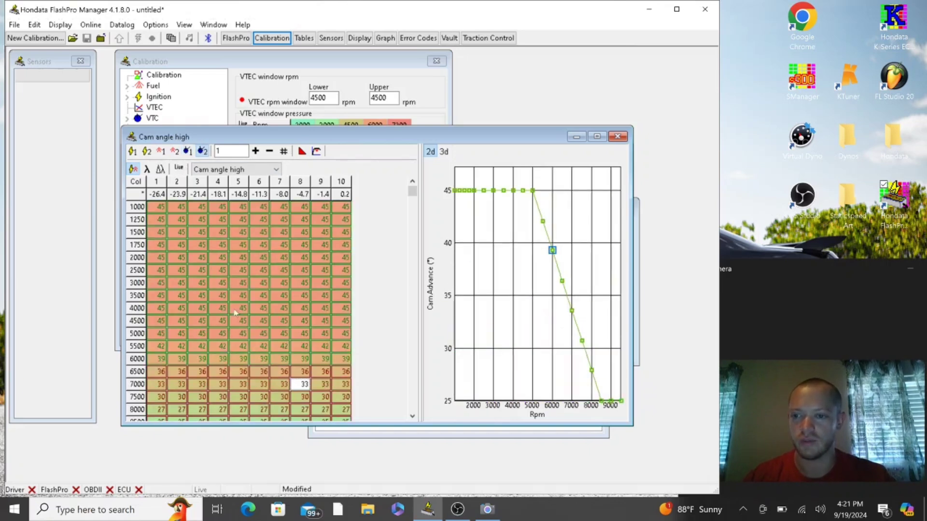
{"action": "left_click", "coordinate": [189, 152]}
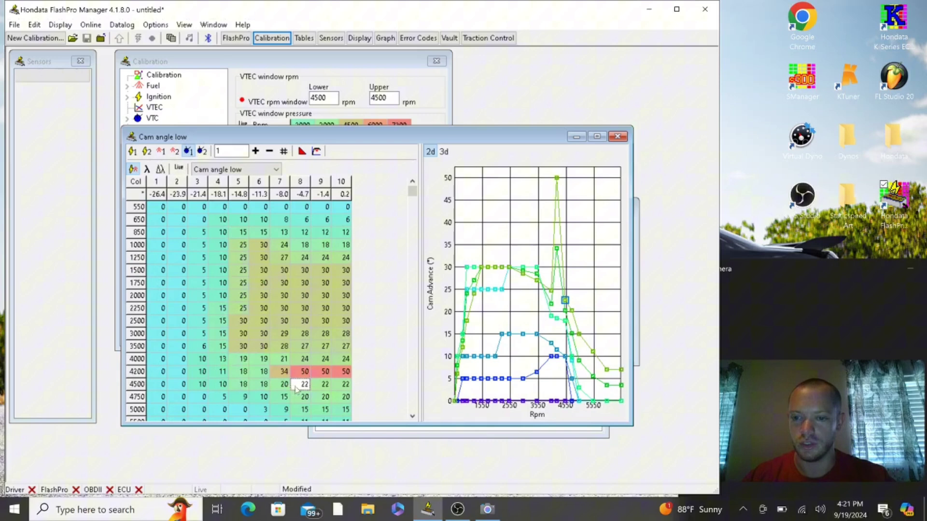
{"action": "left_click_drag", "start_coordinate": [299, 387], "coordinate": [343, 408]}
{"action": "right_click", "coordinate": [319, 396]}
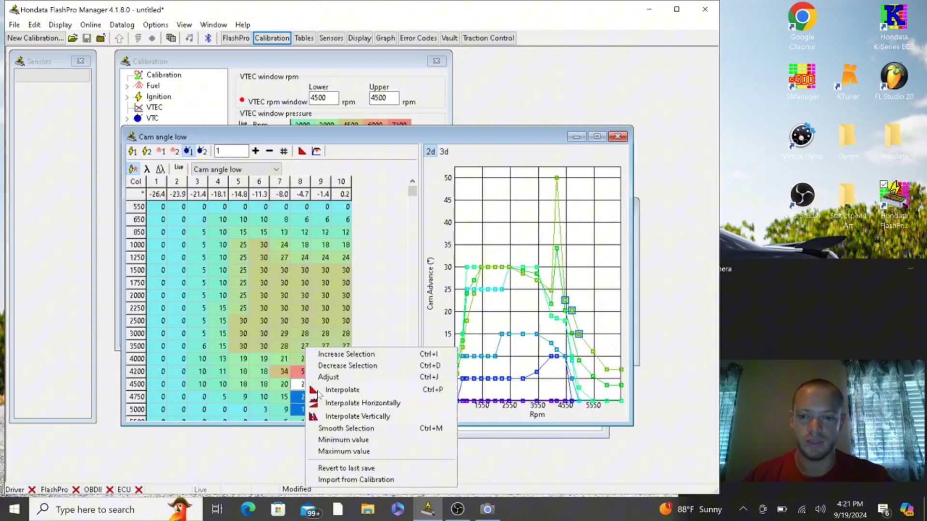
{"action": "left_click", "coordinate": [328, 378]}
{"action": "key", "text": "Tab"}
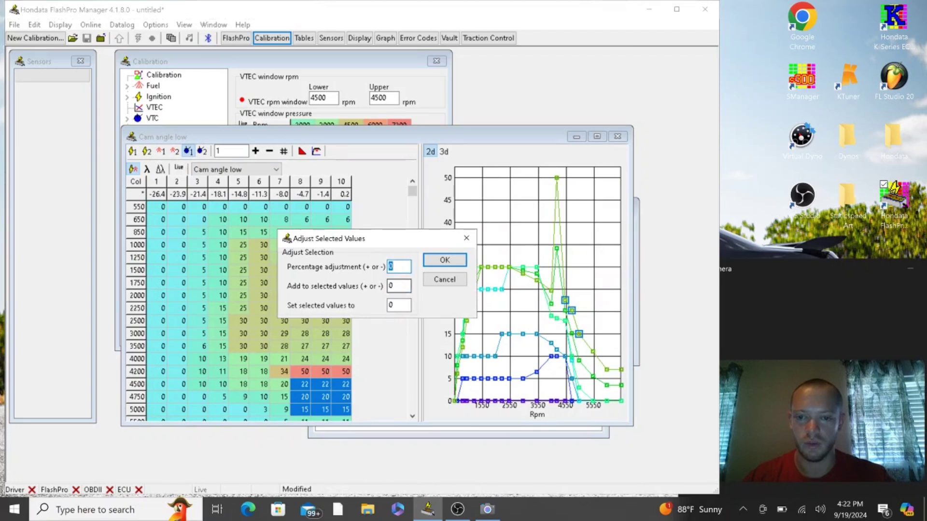
{"action": "key", "text": "Tab"}
{"action": "type", "text": "45"}
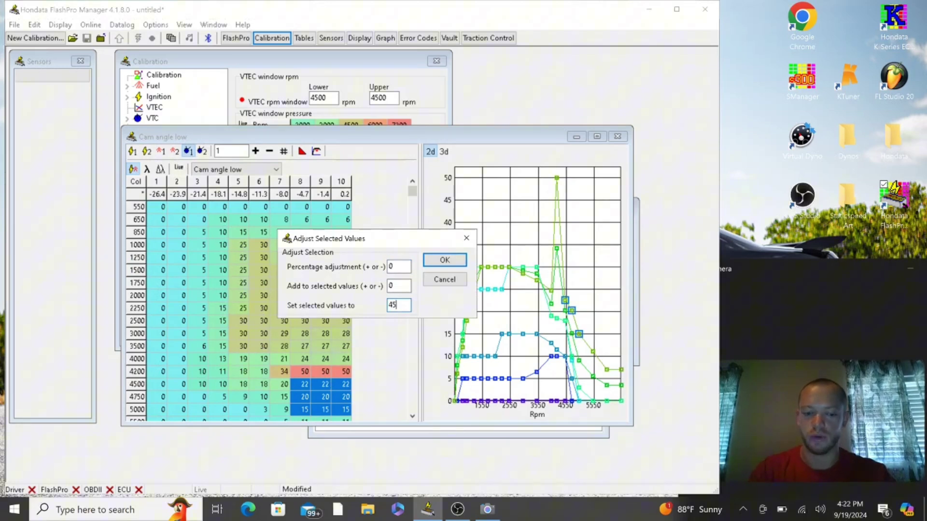
{"action": "key", "text": "Return"}
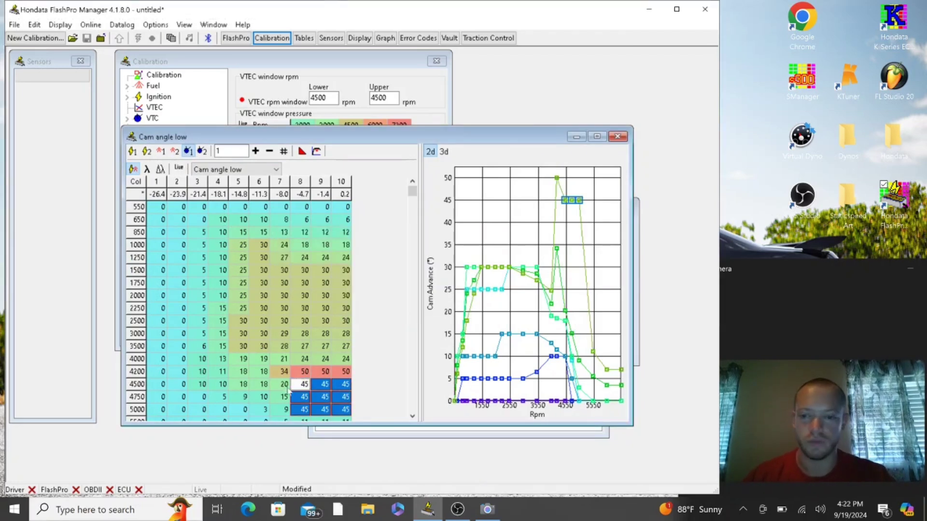
{"action": "left_click", "coordinate": [322, 387]}
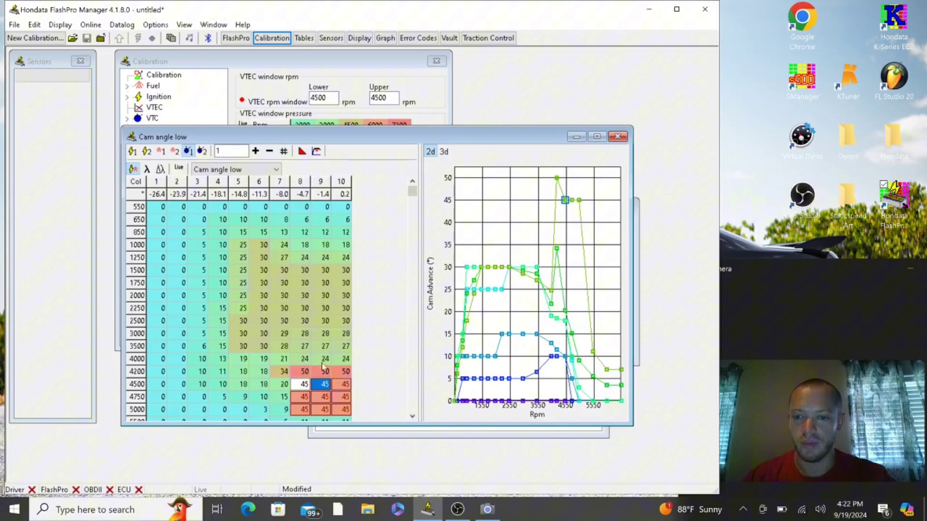
{"action": "left_click", "coordinate": [304, 271]}
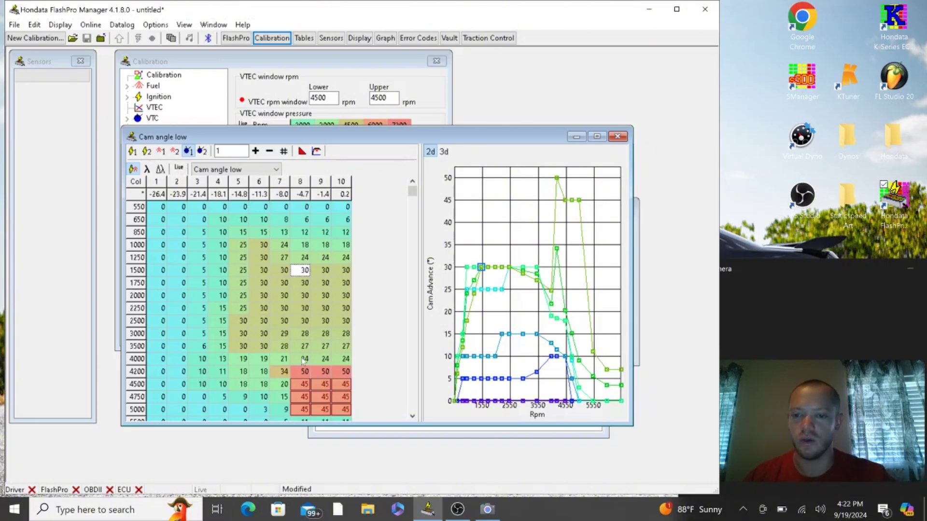
Set Cam angle low columns 8–10 at 3000–3500 rpm to 30
{"action": "left_click", "coordinate": [304, 361]}
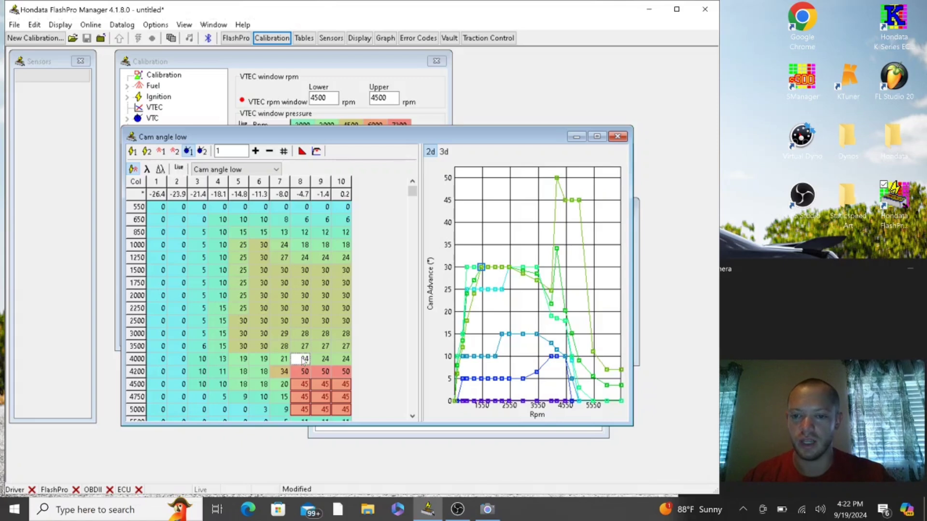
{"action": "left_click", "coordinate": [305, 348]}
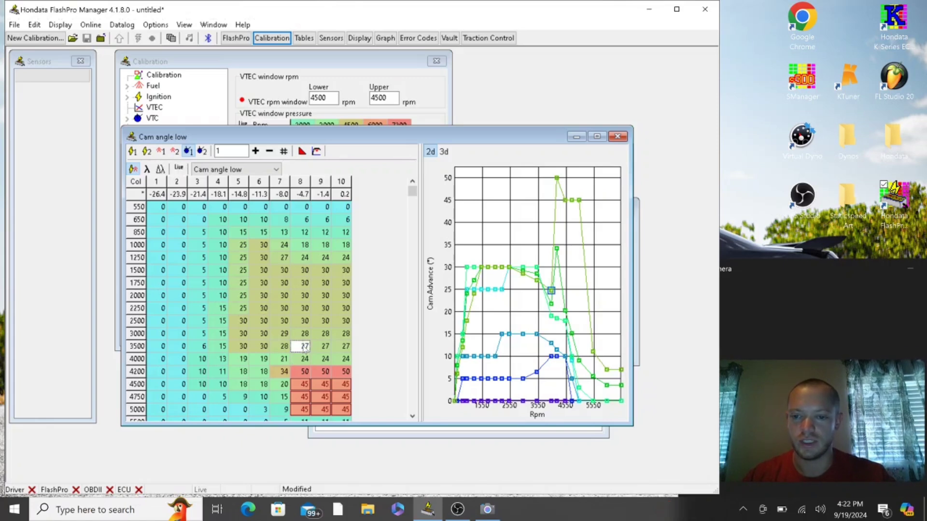
{"action": "left_click_drag", "start_coordinate": [305, 333], "coordinate": [334, 346]}
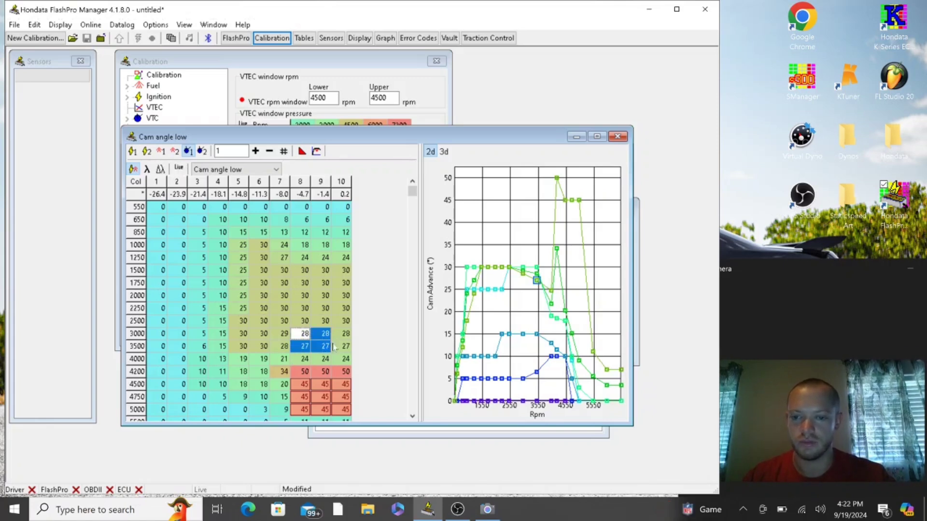
{"action": "right_click", "coordinate": [333, 347]}
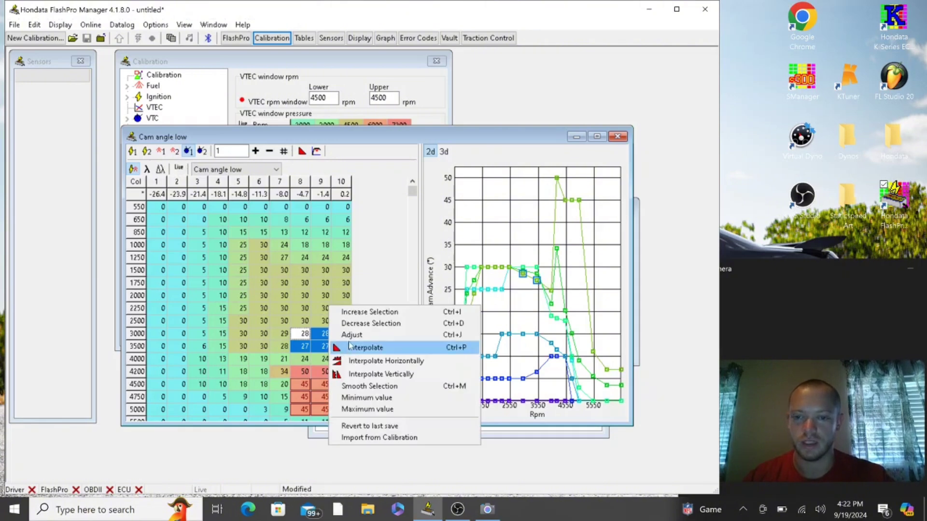
{"action": "left_click", "coordinate": [352, 335]}
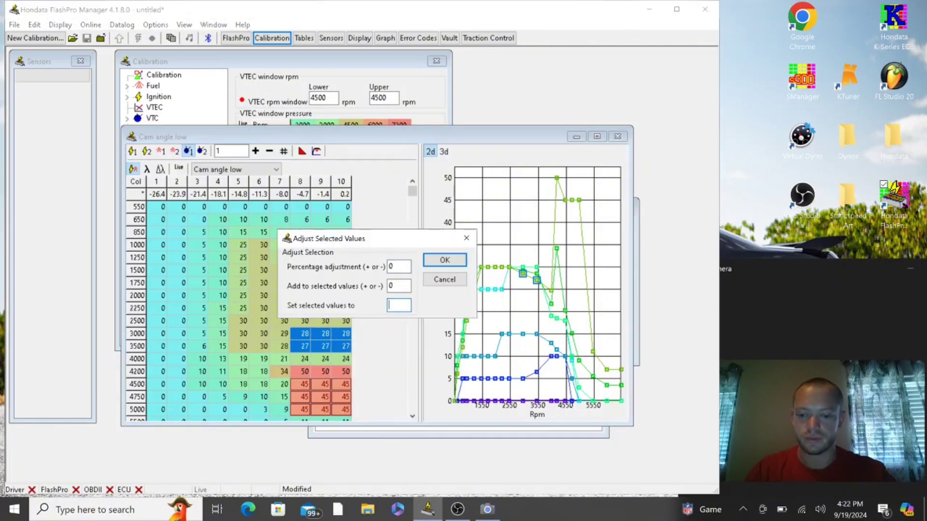
{"action": "type", "text": "30"}
{"action": "key", "text": "Return"}
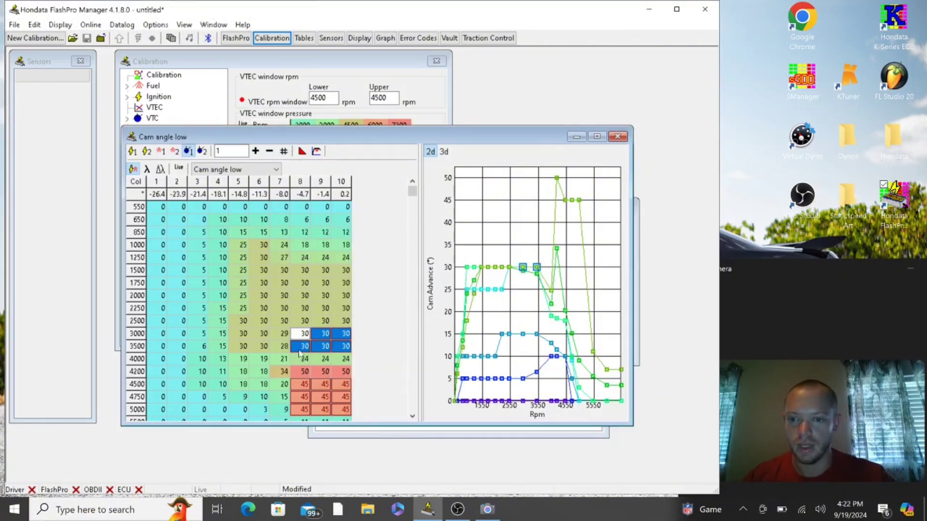
Interpolate columns 8–10 from 3500 to 4500 rpm, giving 35 at 4000 and 40 at 4200
{"action": "left_click_drag", "start_coordinate": [300, 349], "coordinate": [346, 385]}
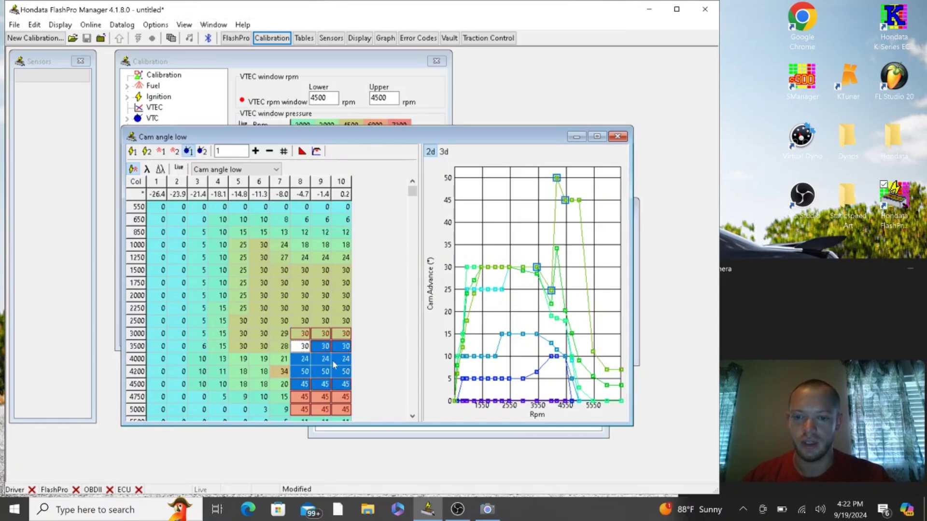
{"action": "right_click", "coordinate": [332, 361]}
{"action": "left_click", "coordinate": [363, 388]}
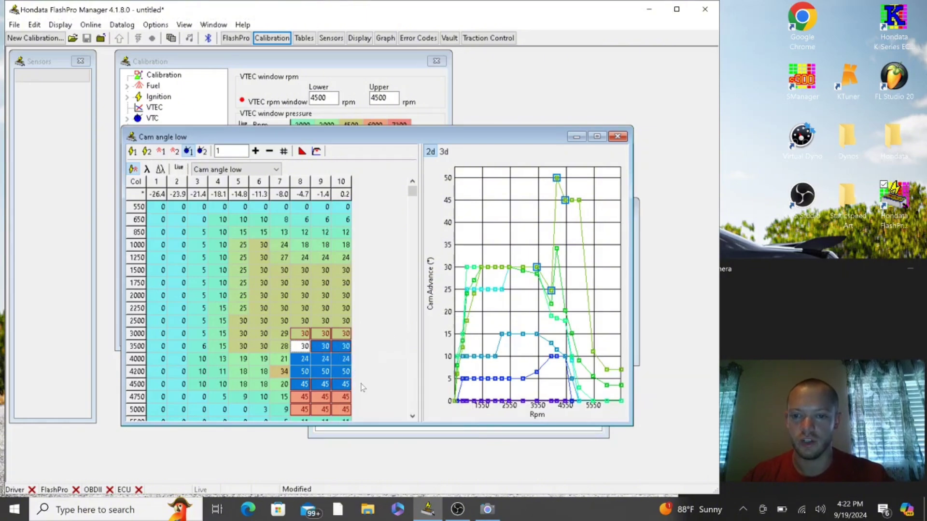
{"action": "left_click", "coordinate": [261, 361]}
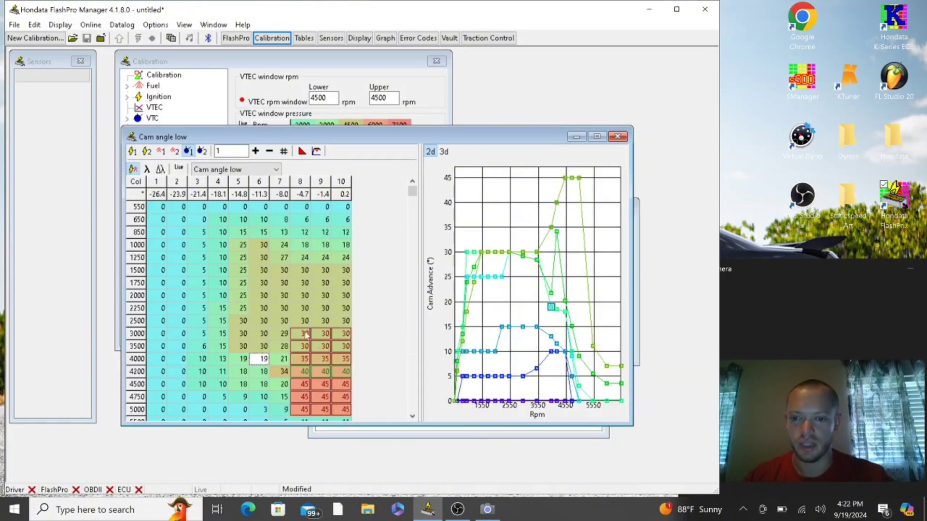
{"action": "left_click_drag", "start_coordinate": [306, 336], "coordinate": [346, 363]}
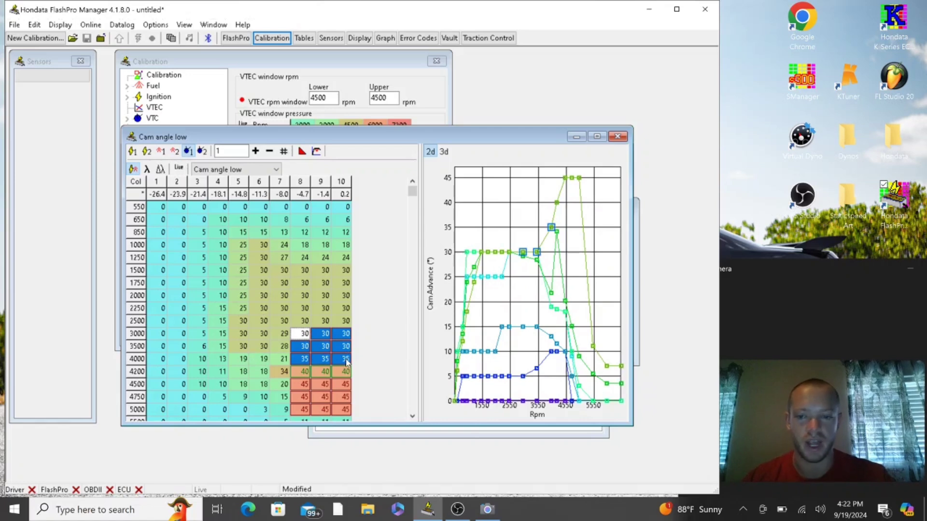
{"action": "left_click_drag", "start_coordinate": [304, 384], "coordinate": [351, 388]}
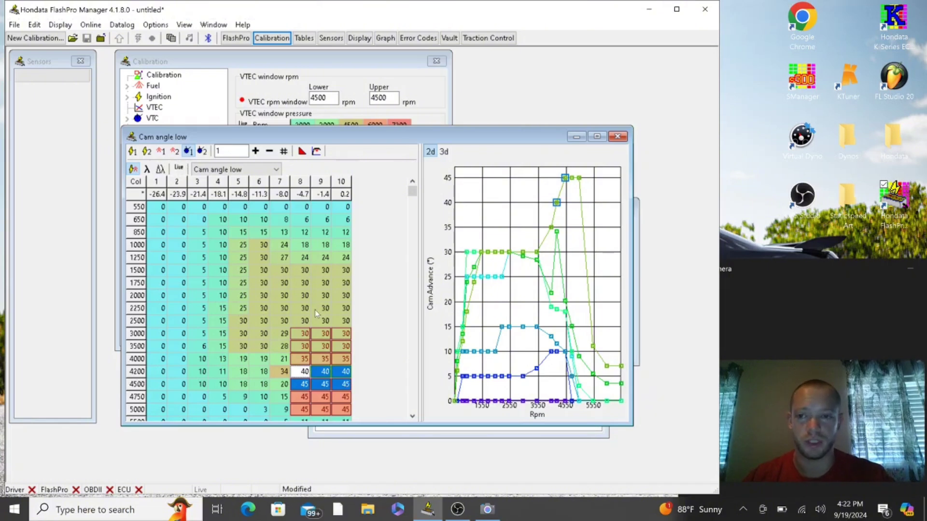
Confirm Cam angle high reads 45 at 4500–5000 rpm, then bring VTEC settings forward
{"action": "left_click", "coordinate": [203, 152]}
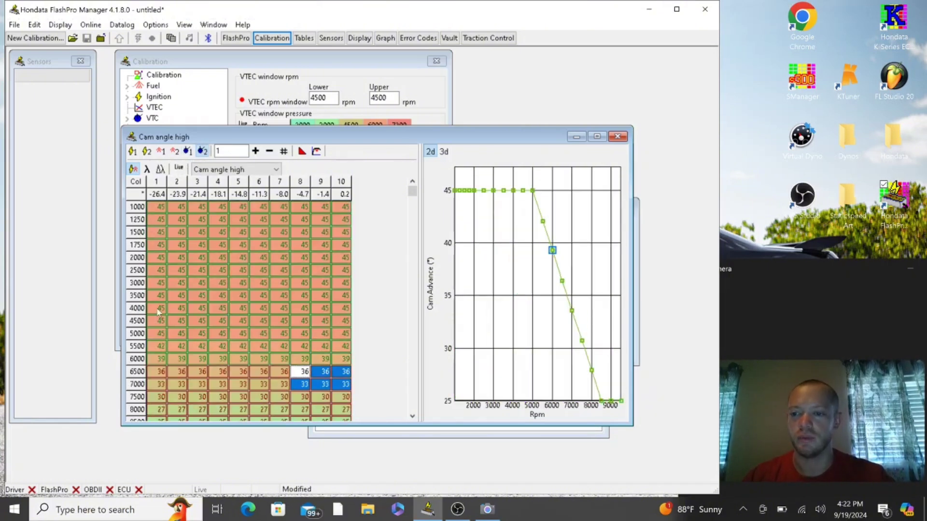
{"action": "left_click_drag", "start_coordinate": [160, 321], "coordinate": [349, 336]}
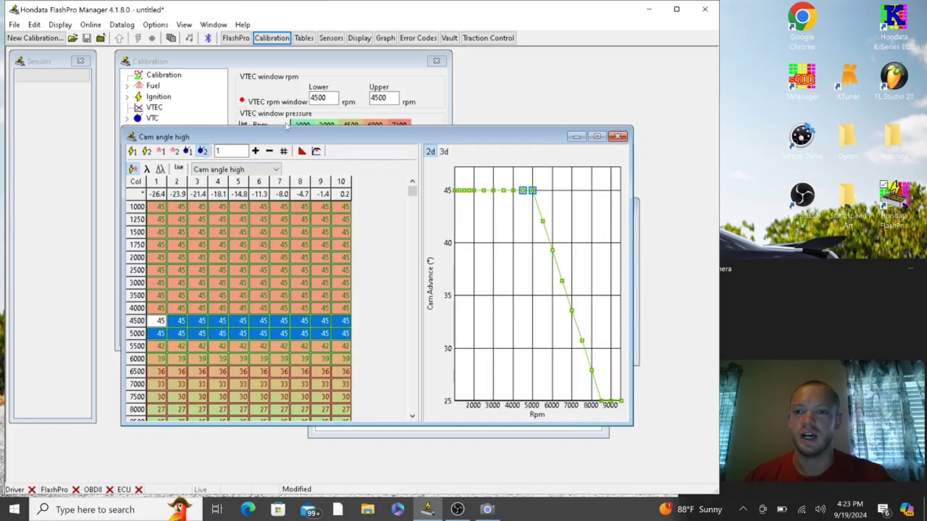
{"action": "left_click", "coordinate": [288, 82]}
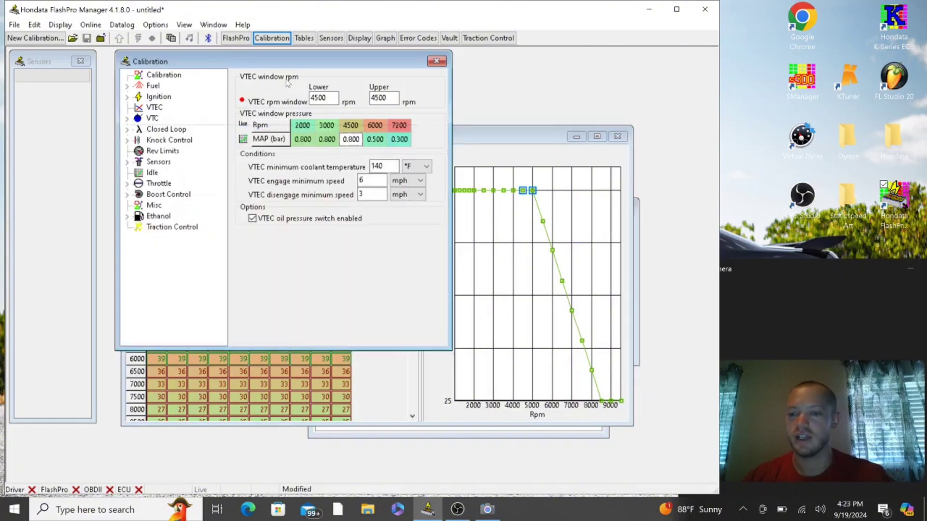